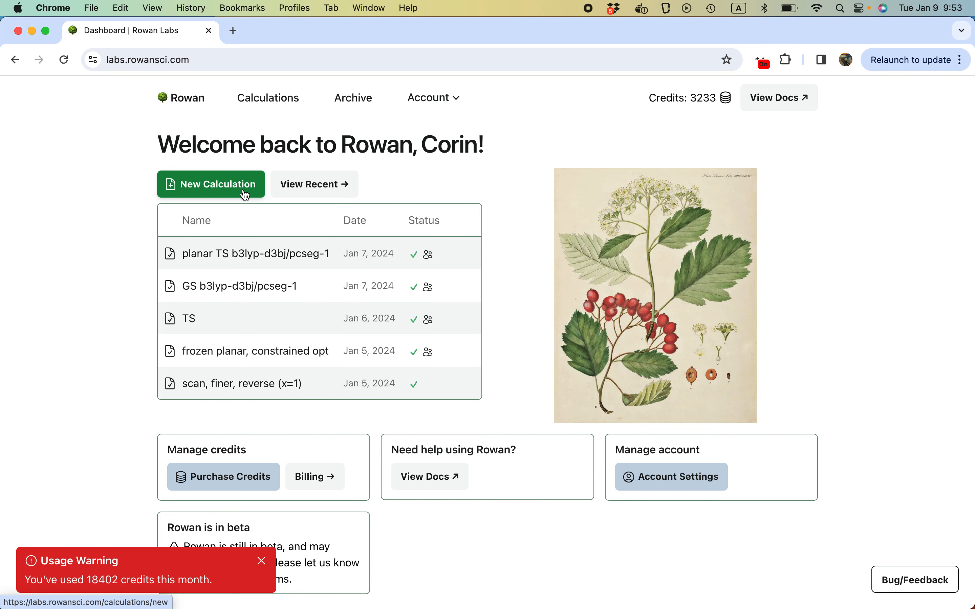
# Start a new calculation and open the SMILES input for its molecules.
pyautogui.click(245, 195)
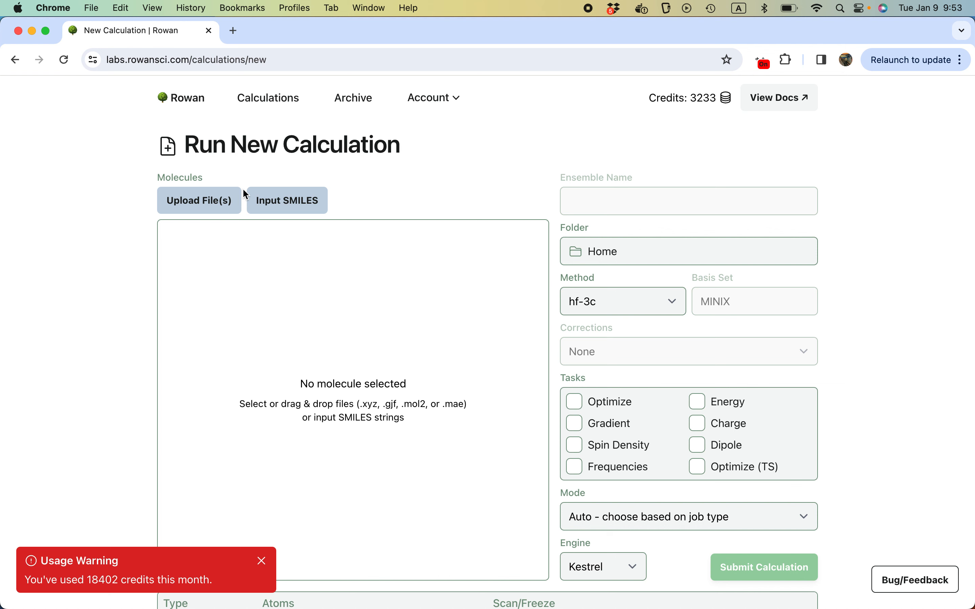
pyautogui.click(289, 201)
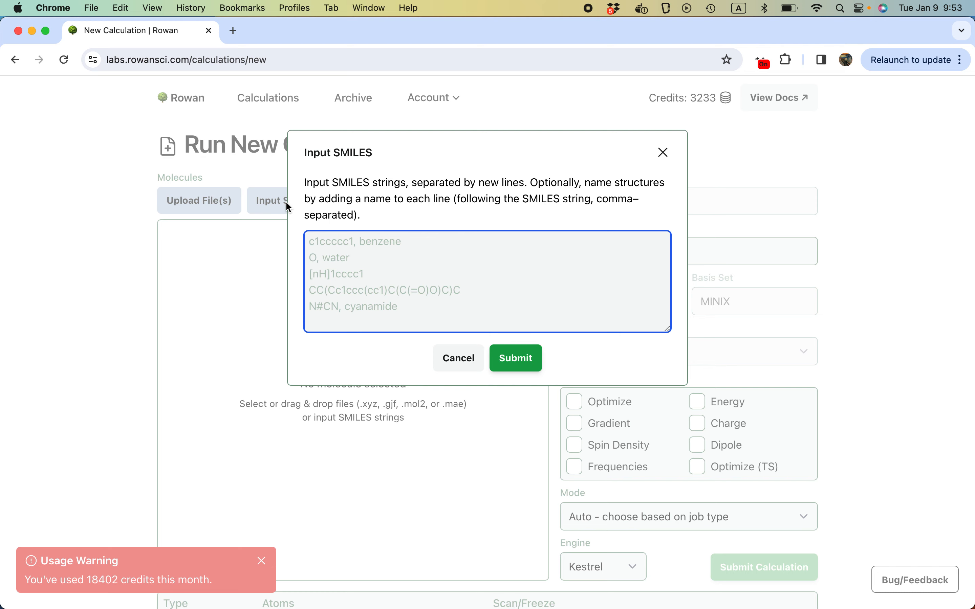
# Search the web for lenalidomide in a new browser tab.
pyautogui.press('super+t')
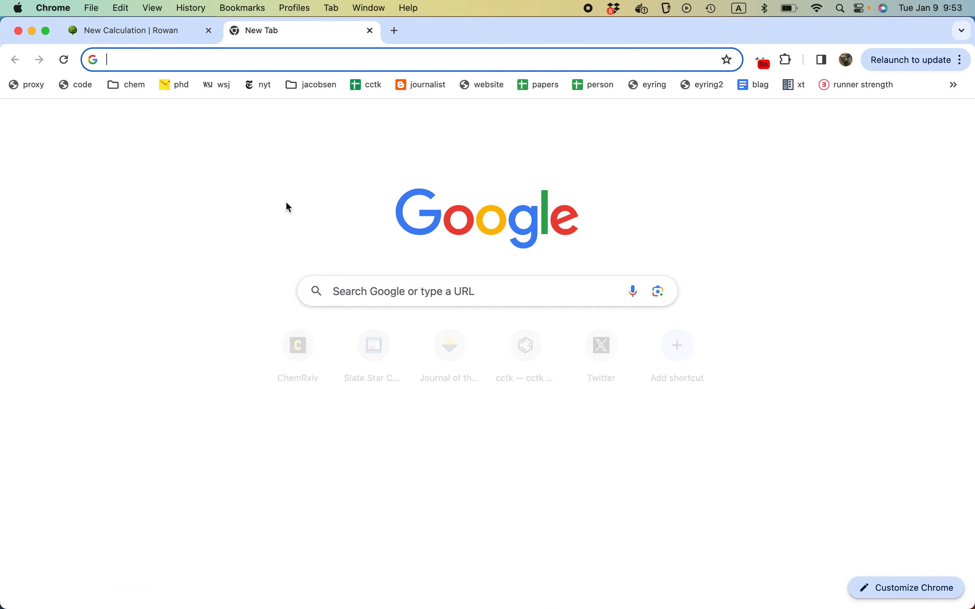
pyautogui.write('le')
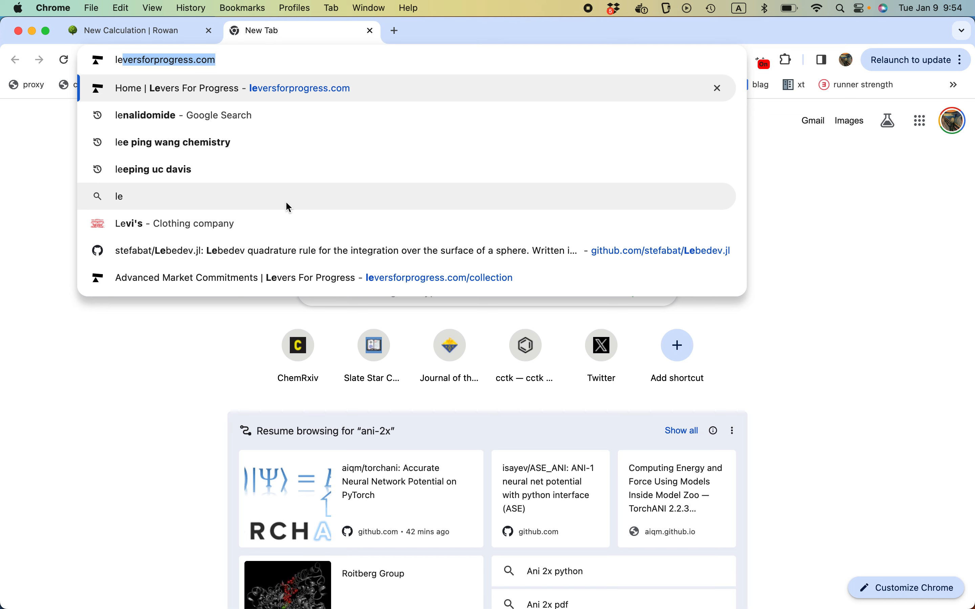
pyautogui.press('Down')
pyautogui.press('Return')
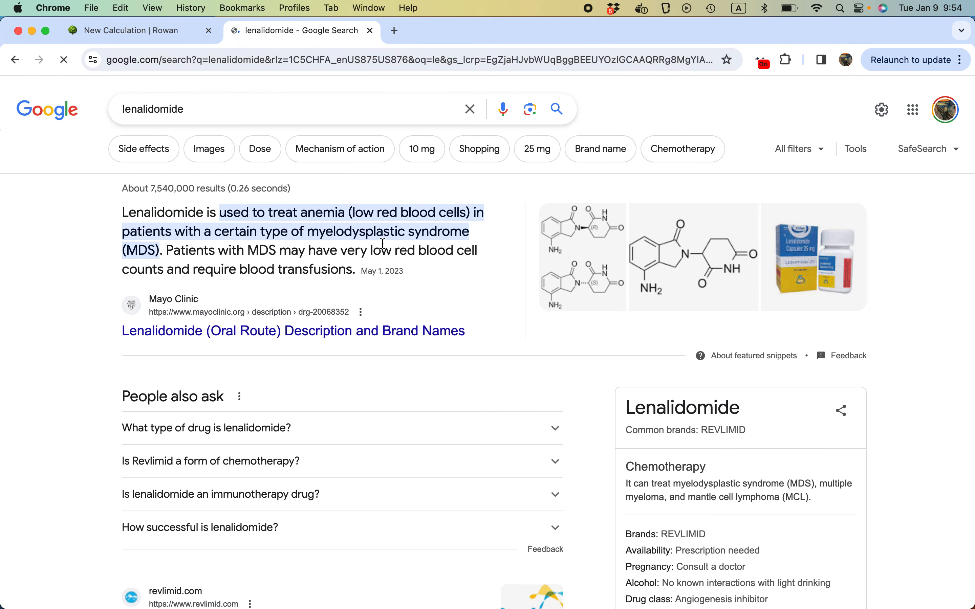
# Find the Wikipedia article on lenalidomide in the search results and open it.
pyautogui.scroll(-1, 262, 244)
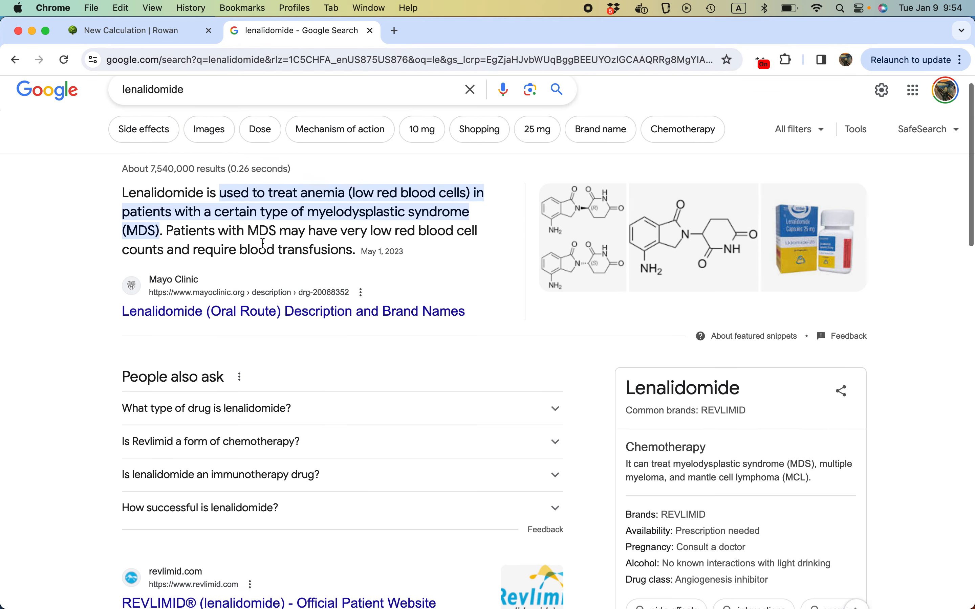
pyautogui.scroll(-2, 263, 244)
pyautogui.scroll(1, 264, 246)
pyautogui.scroll(-5, 265, 249)
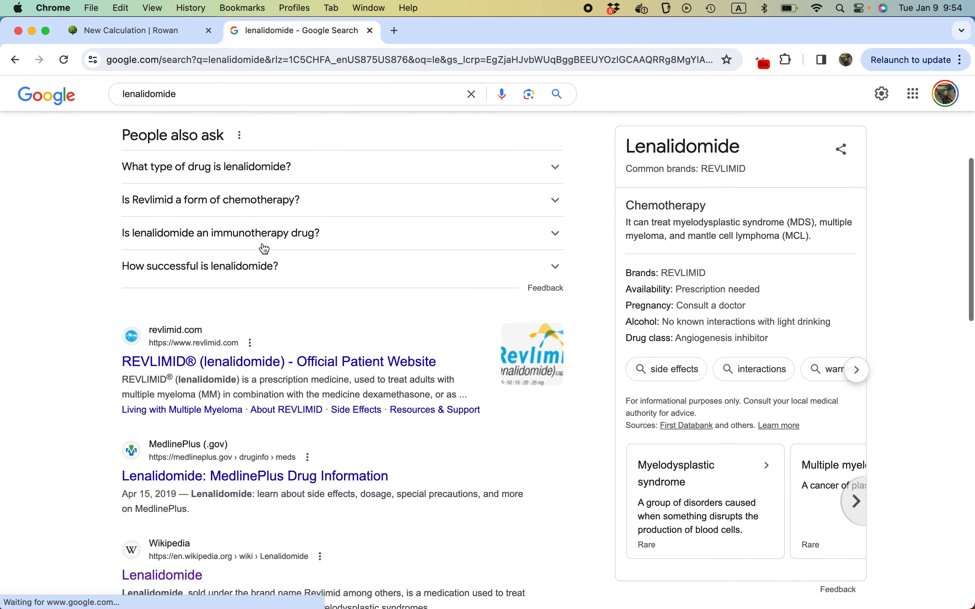
pyautogui.scroll(-3, 264, 248)
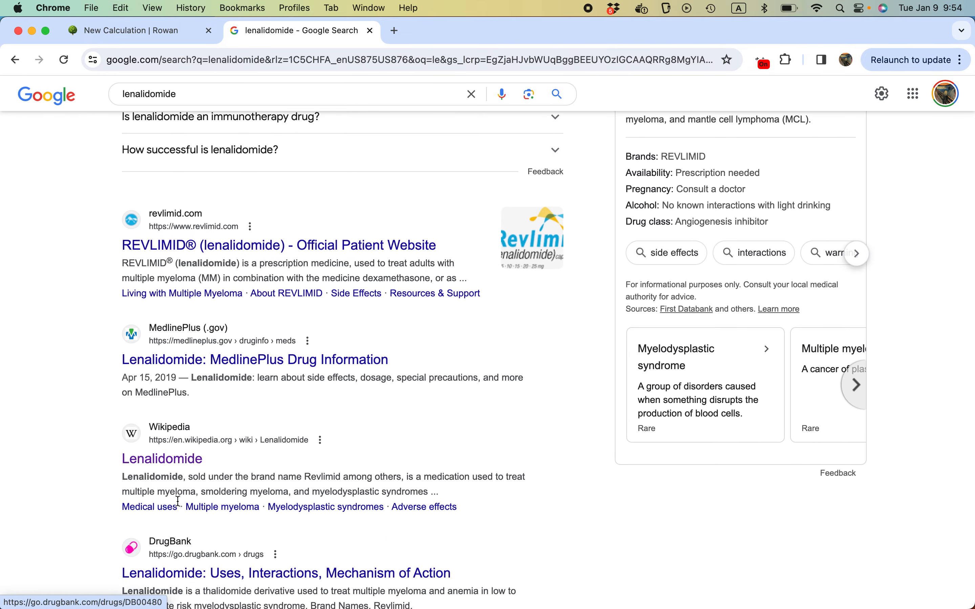
pyautogui.click(155, 455)
# Reveal lenalidomide's SMILES string in the article's chemical and physical data and copy it.
pyautogui.scroll(-10, 623, 411)
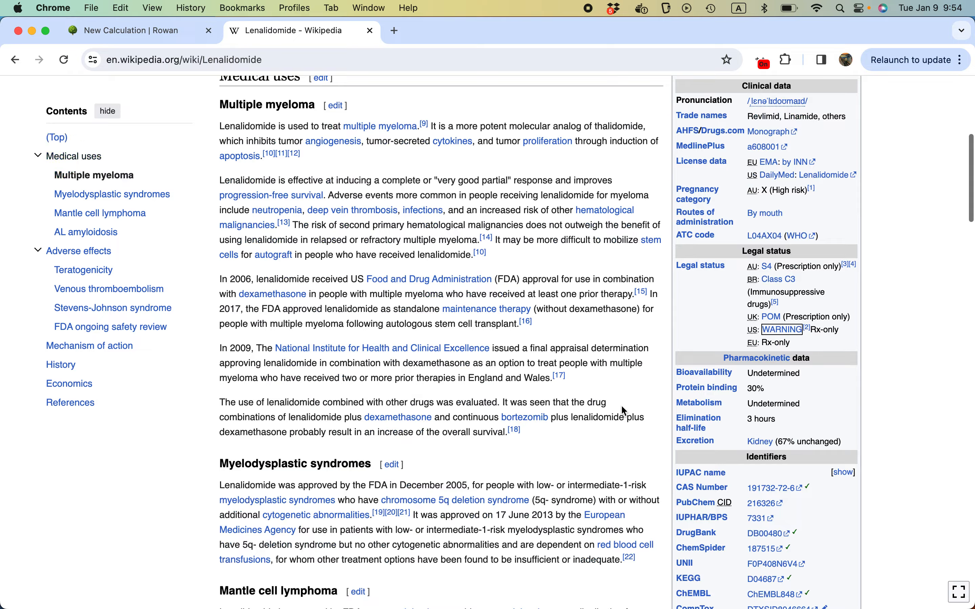
pyautogui.scroll(-3, 623, 409)
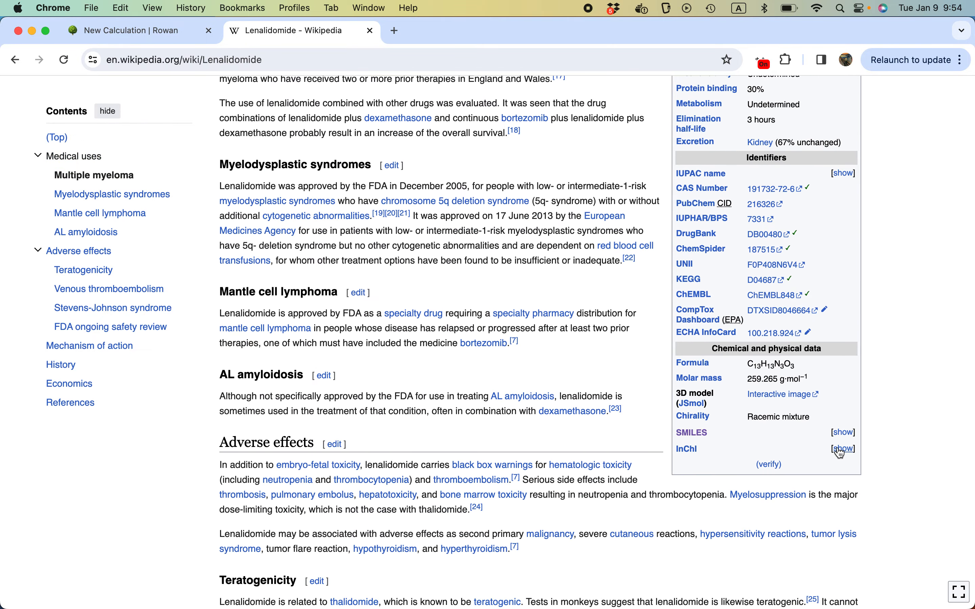
pyautogui.click(845, 434)
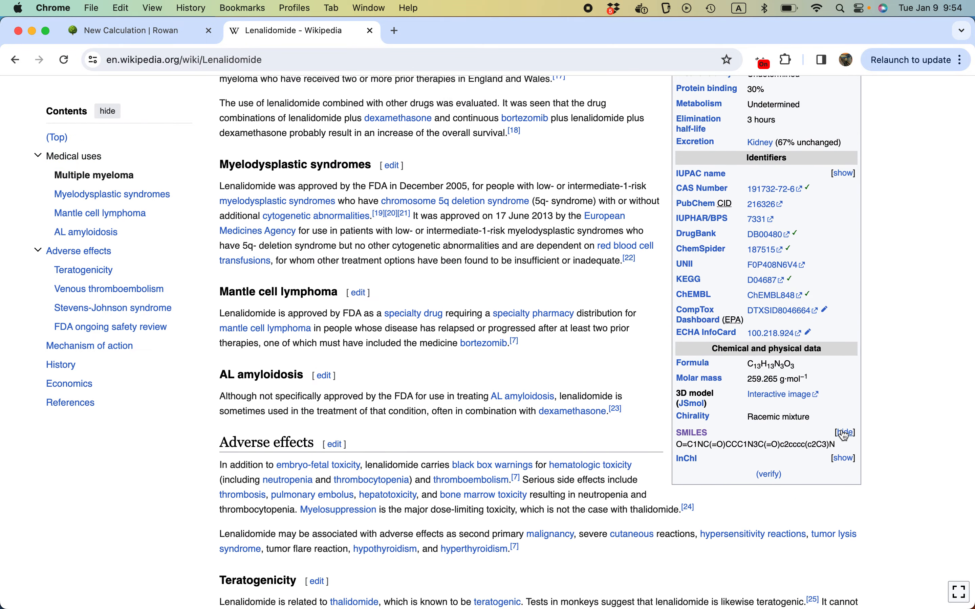
pyautogui.tripleClick(752, 444)
pyautogui.press('super+c')
# Return to the new calculation, paste the SMILES string with the name lenalidomide after a comma, and submit it.
pyautogui.hotkey('ctrl', 'shift', 'Tab')
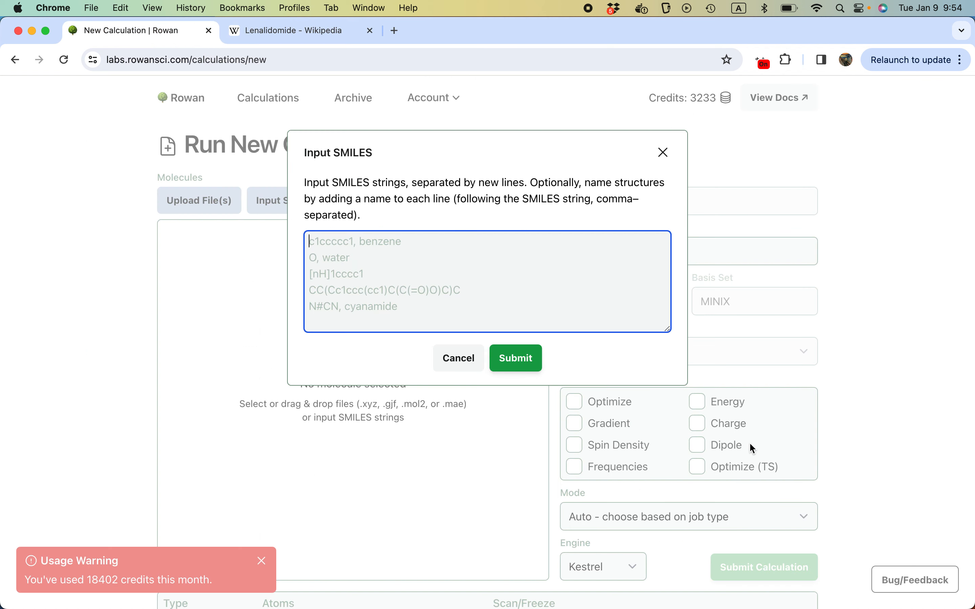
pyautogui.press('super+v')
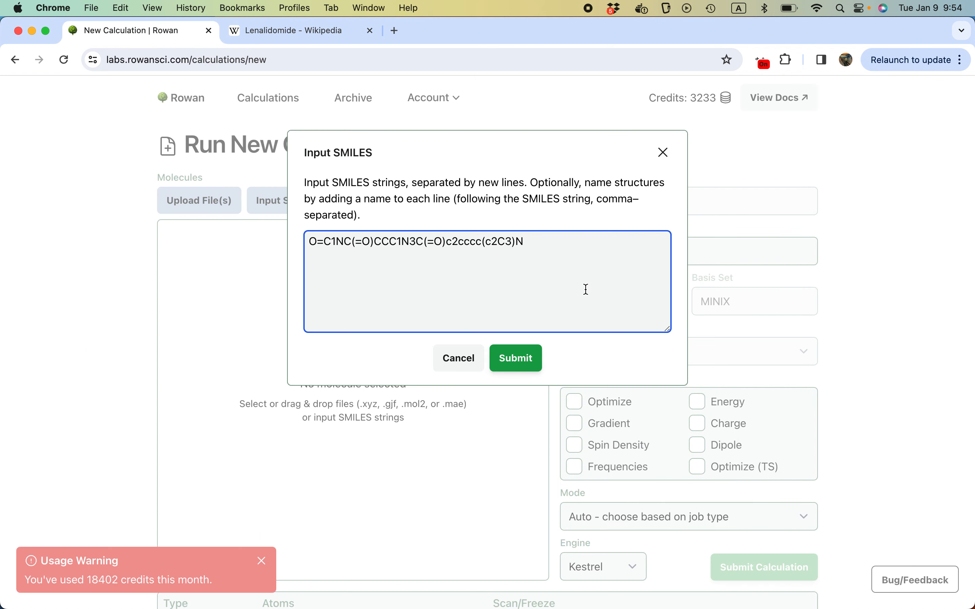
pyautogui.write(',lenalidomide')
pyautogui.press('Return')
pyautogui.click(520, 360)
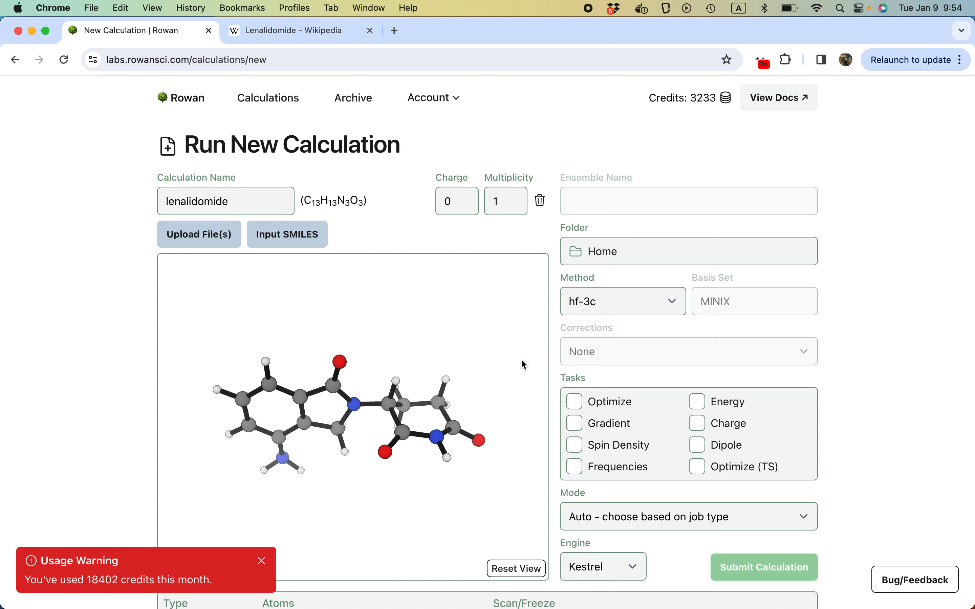
# Dismiss the usage warning and rotate the 3D lenalidomide model to inspect its structure.
pyautogui.moveTo(477, 389); pyautogui.dragTo(420, 405)
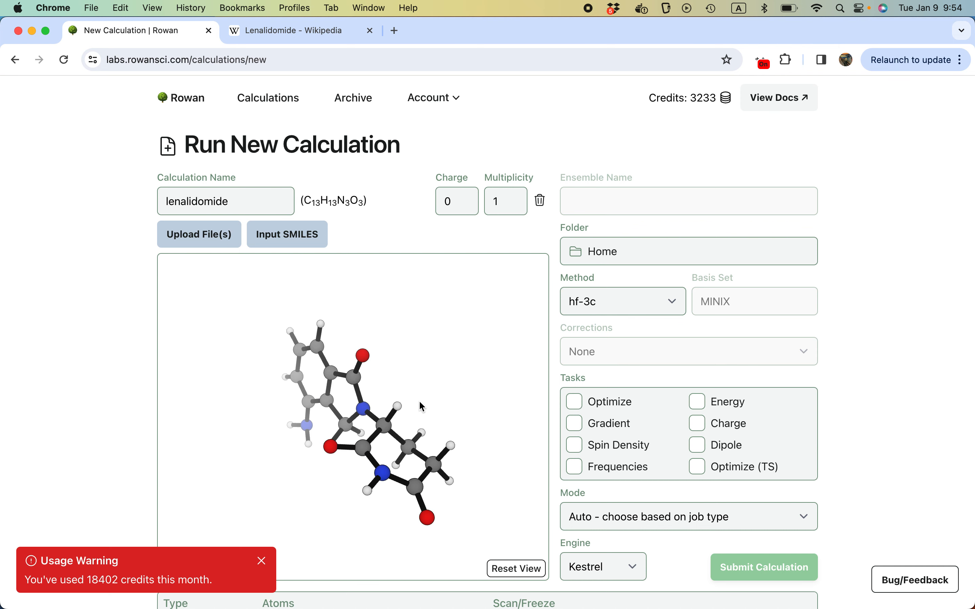
pyautogui.click(262, 561)
pyautogui.moveTo(267, 566); pyautogui.dragTo(389, 406)
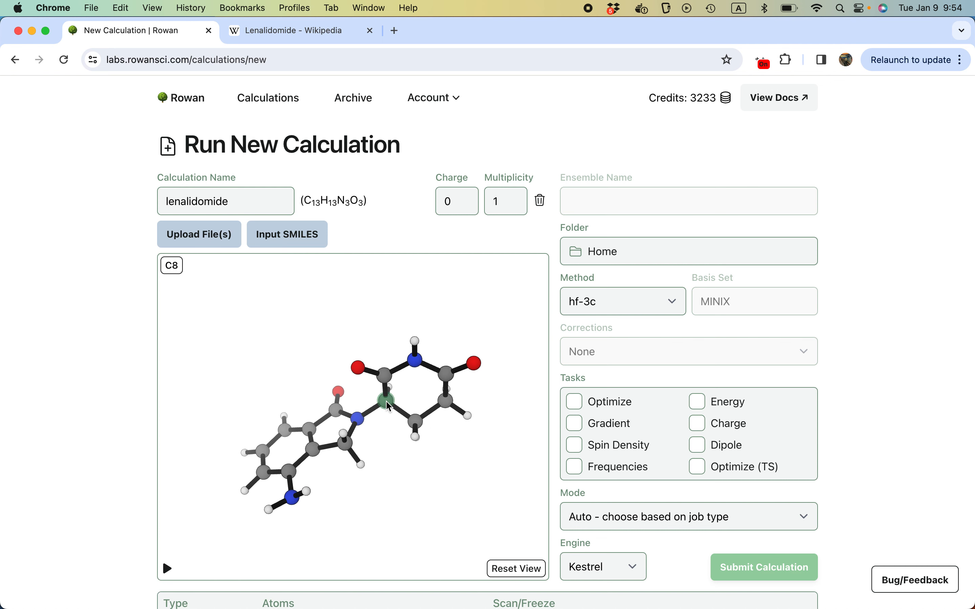
# Rename the calculation to "lenalidomide hf-3c opt".
pyautogui.scroll(-3, 684, 391)
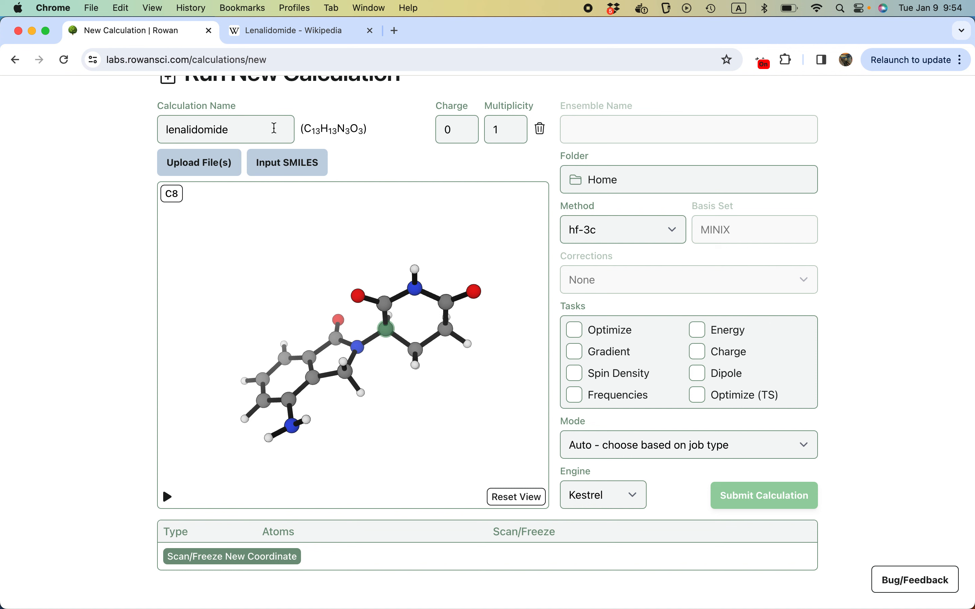
pyautogui.click(274, 128)
pyautogui.write('hf-3')
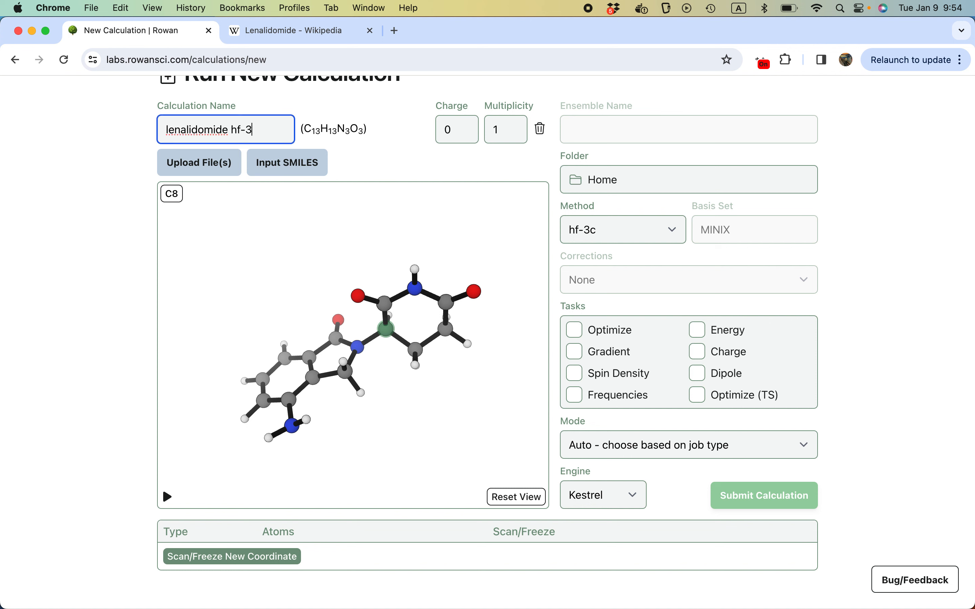
pyautogui.write('c opti')
# Enable the Optimize, Charge and Dipole tasks and submit the calculation.
pyautogui.click(575, 331)
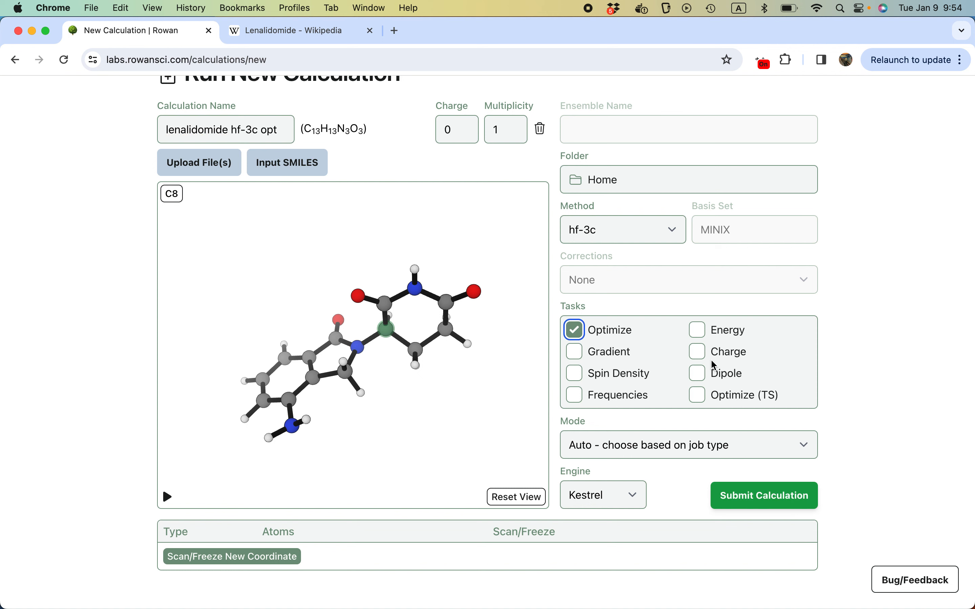
pyautogui.click(693, 352)
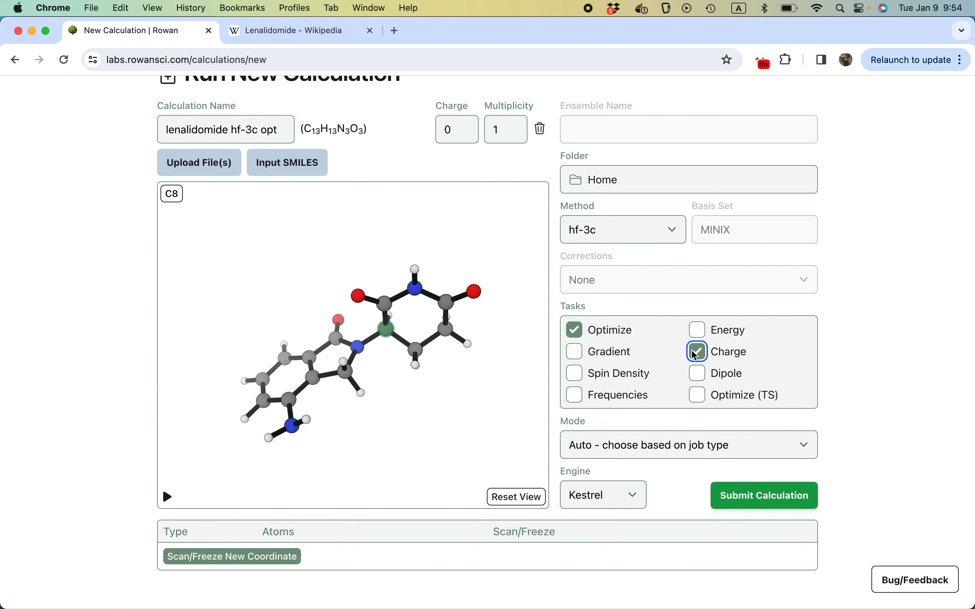
pyautogui.click(698, 373)
pyautogui.scroll(-1, 863, 462)
pyautogui.scroll(2, 866, 463)
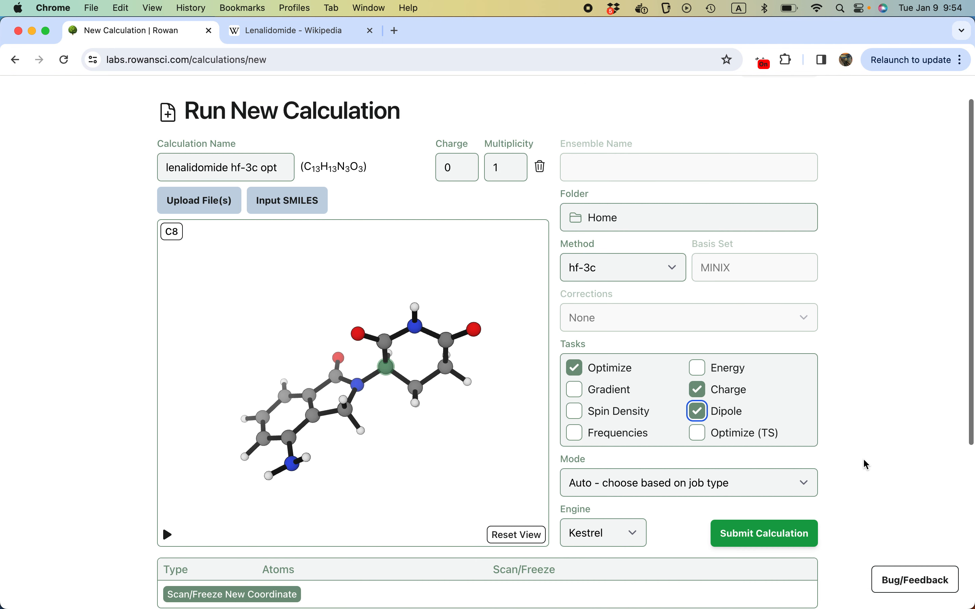
pyautogui.scroll(-1, 866, 464)
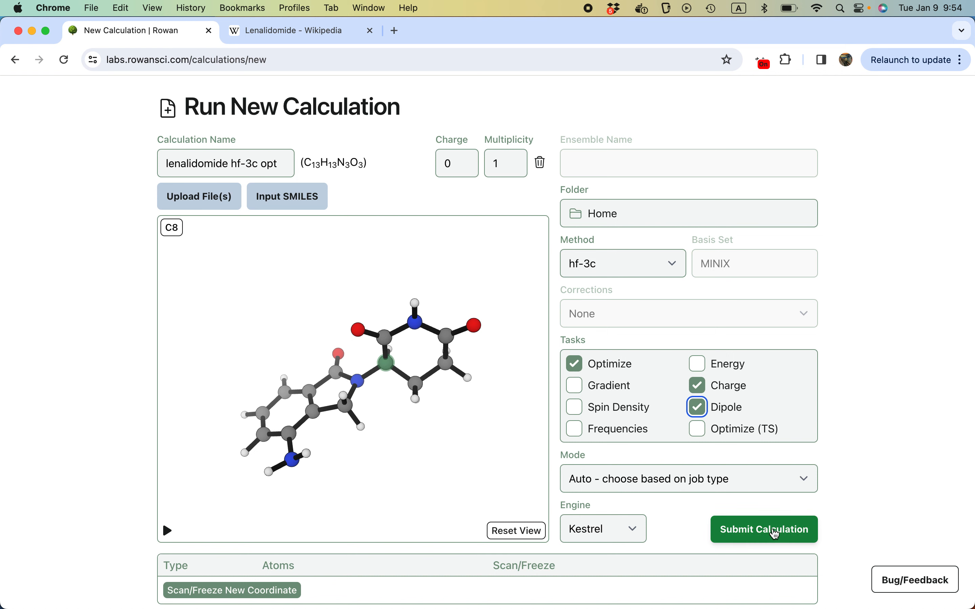
pyautogui.click(776, 534)
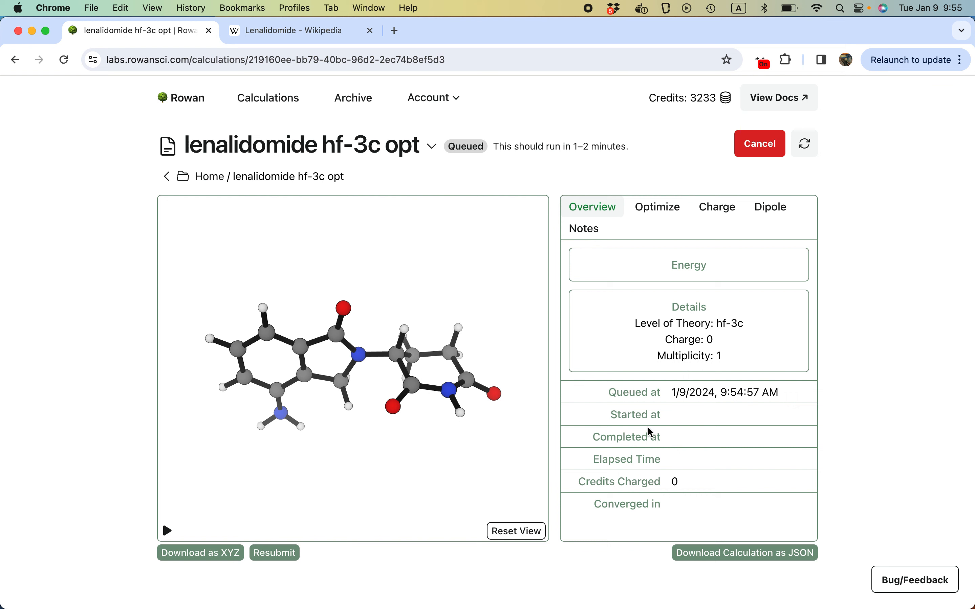
# Rotate the queued molecule and look through its Optimize, Charge, Dipole and Overview results.
pyautogui.moveTo(374, 460); pyautogui.dragTo(377, 389)
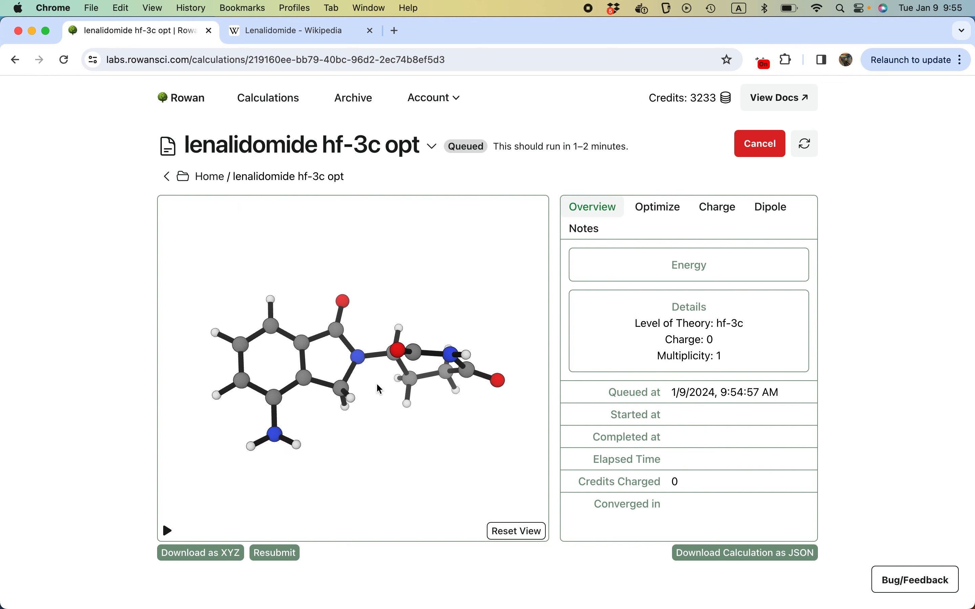
pyautogui.click(676, 218)
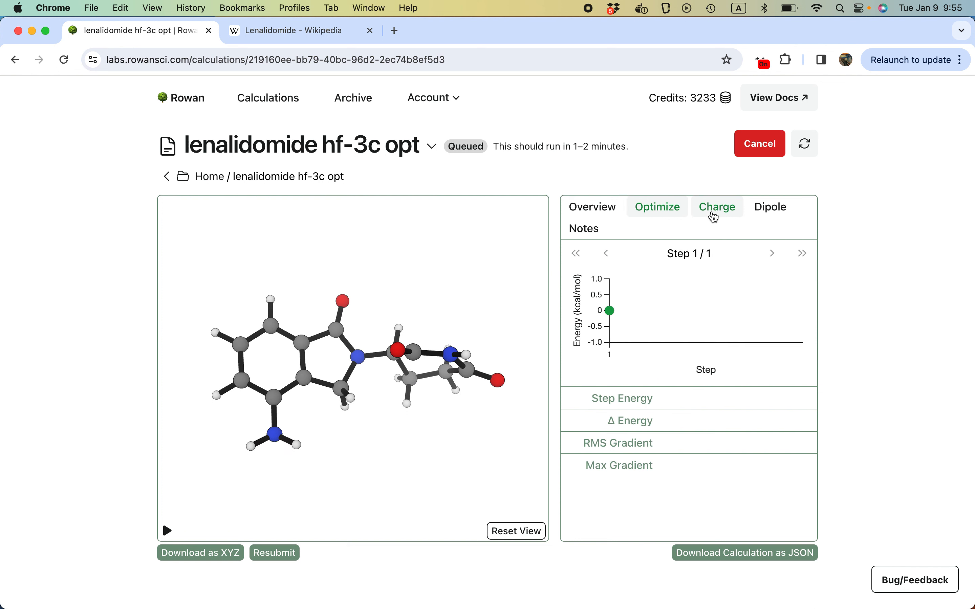
pyautogui.click(718, 210)
pyautogui.click(772, 208)
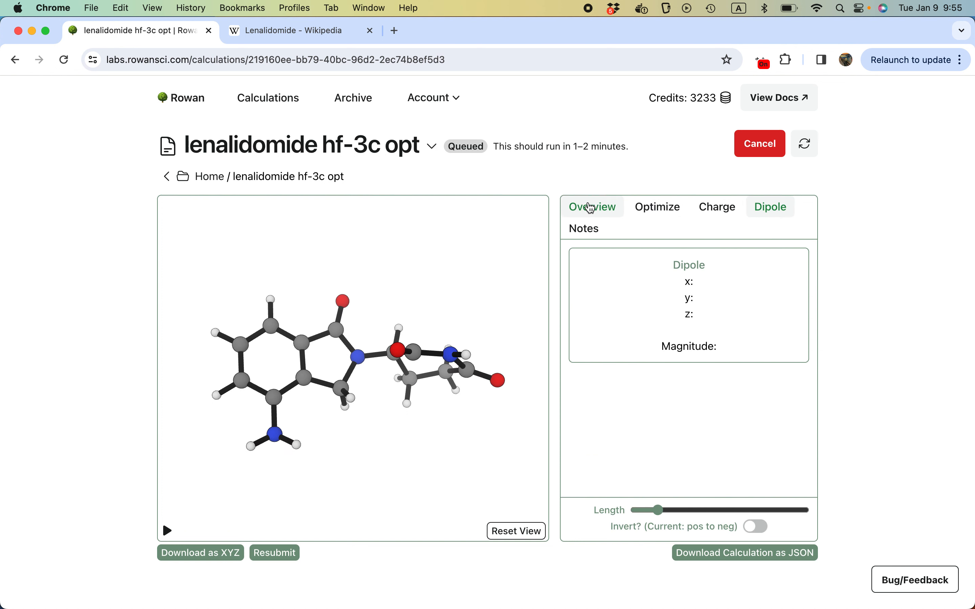
pyautogui.click(589, 207)
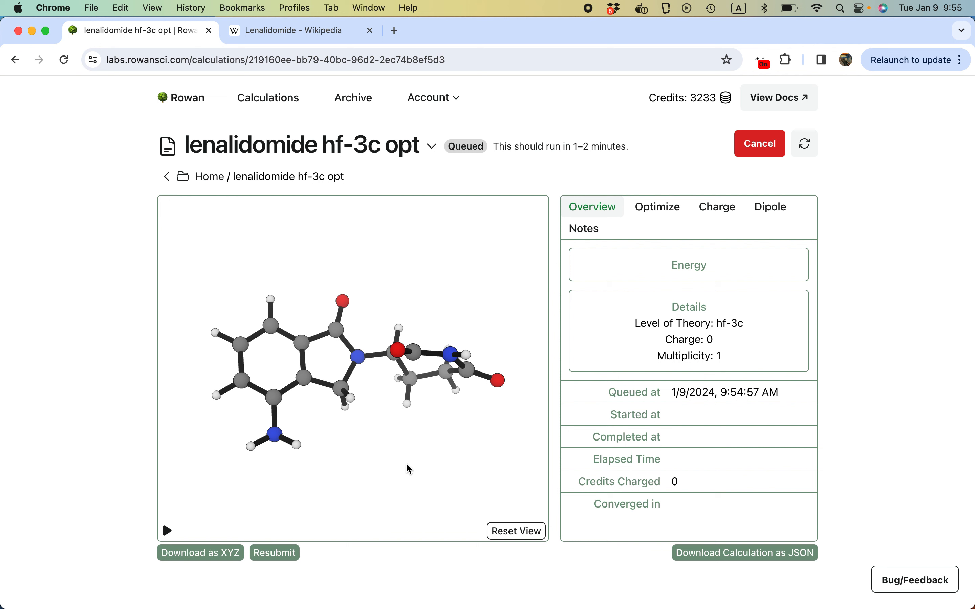
# Switch to ChemDraw and draw a benzene ring with a cyclopentadiene ring bonded to its upper-right carbon.
pyautogui.moveTo(504, 608)
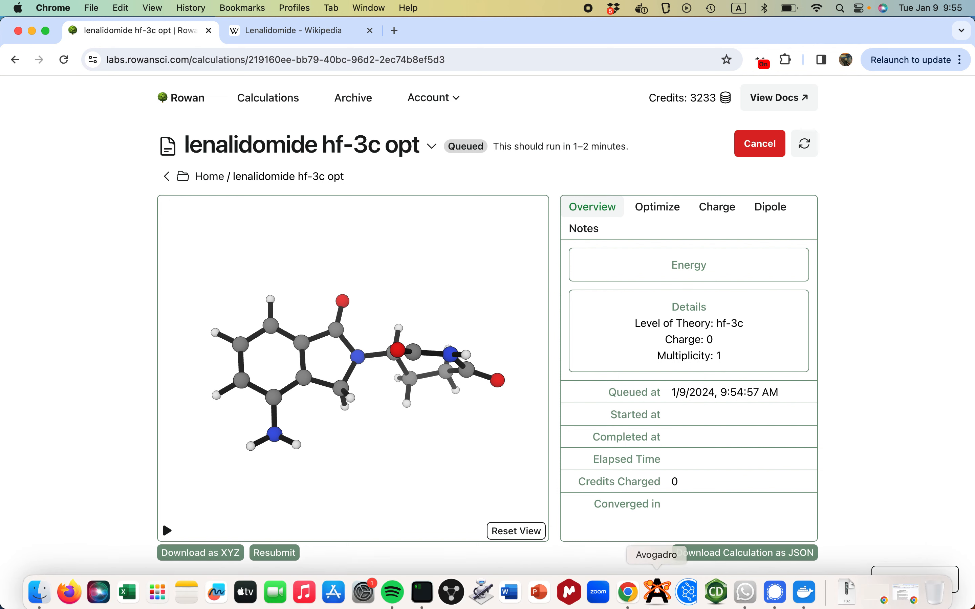
pyautogui.click(721, 596)
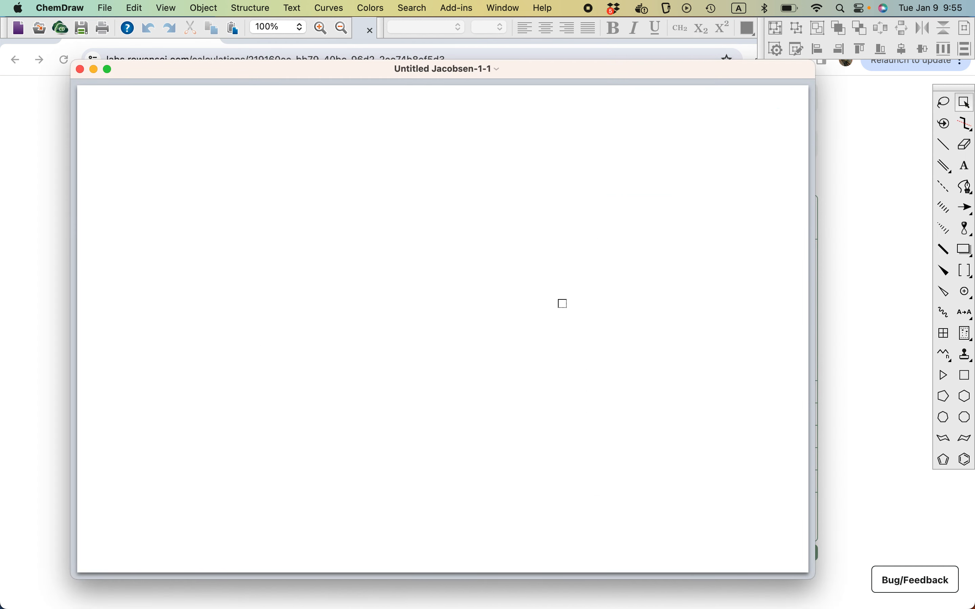
pyautogui.click(966, 460)
pyautogui.click(338, 319)
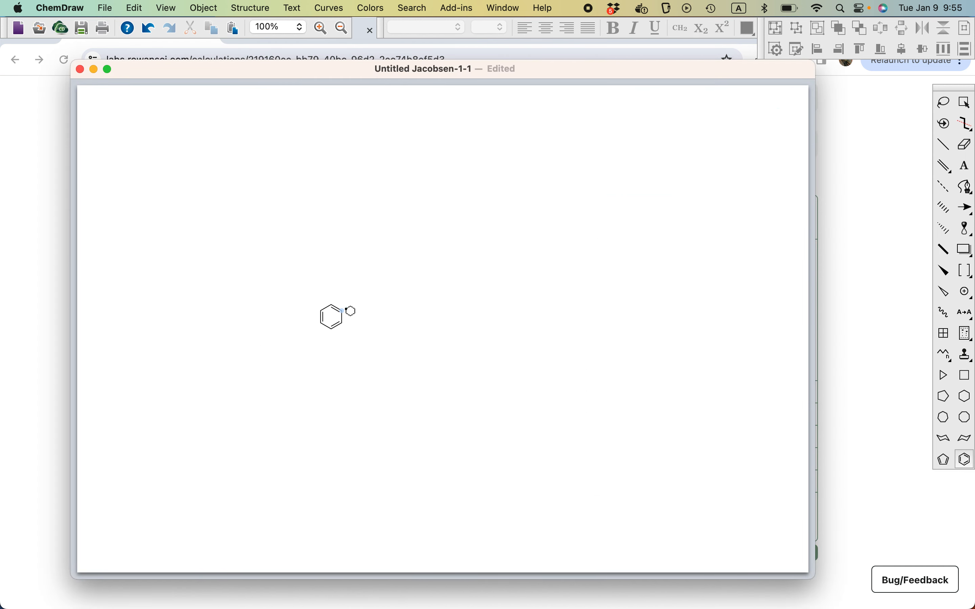
pyautogui.click(946, 458)
pyautogui.moveTo(353, 304)
pyautogui.mouseDown()
pyautogui.moveTo(381, 306)
pyautogui.moveTo(354, 293)
pyautogui.mouseUp()
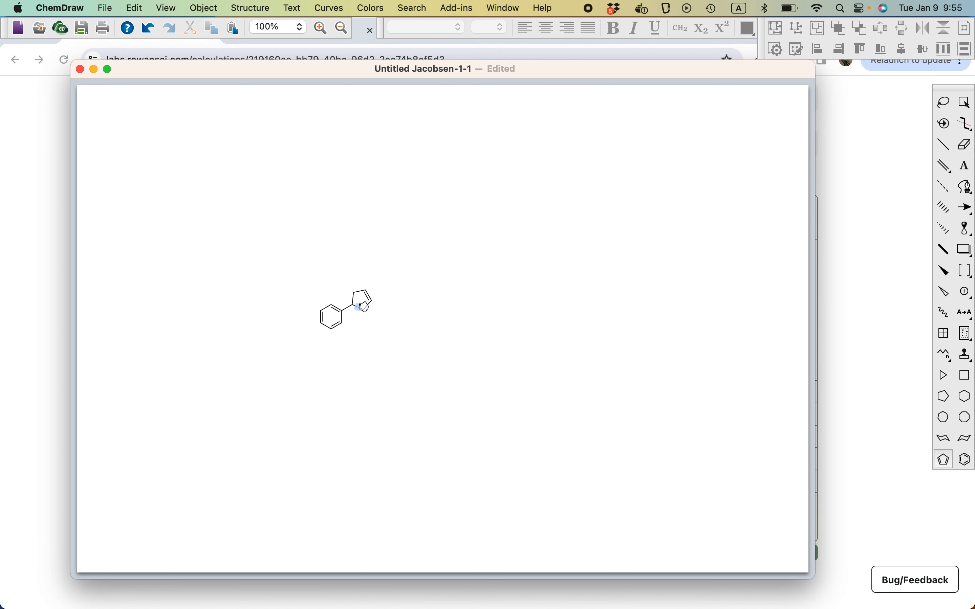
# Relabel atoms and add a fluorine to turn the rings into a 2-fluoropyrimidine bonded to a 1,2,5-thiadiazole.
pyautogui.click(369, 298)
pyautogui.press('2')
pyautogui.press('n')
pyautogui.press('n')
pyautogui.press('n')
pyautogui.press('n')
# Select the drawn fluoropyrimidine–thiadiazole structure and copy it as SMILES.
pyautogui.click(966, 102)
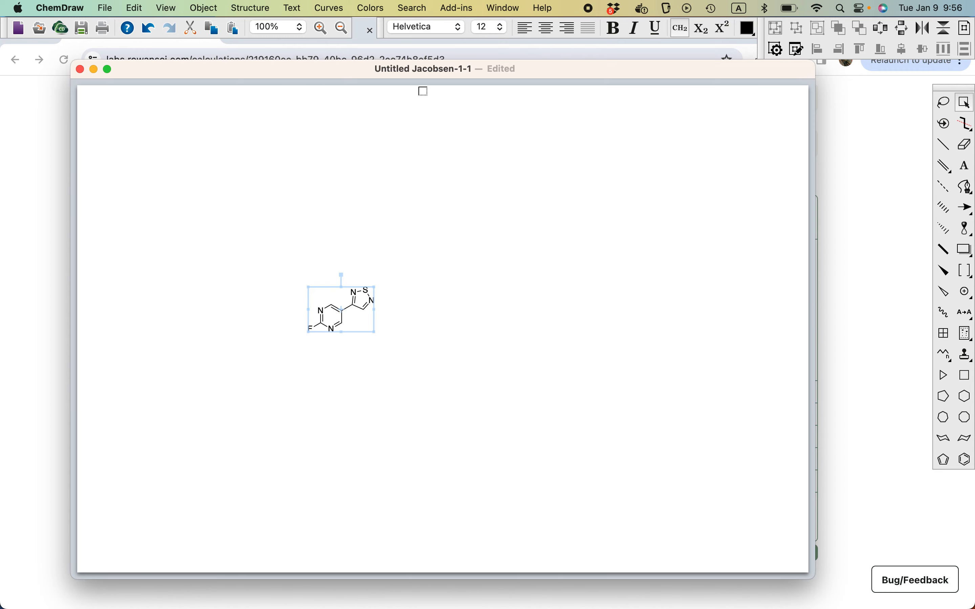
pyautogui.click(136, 9)
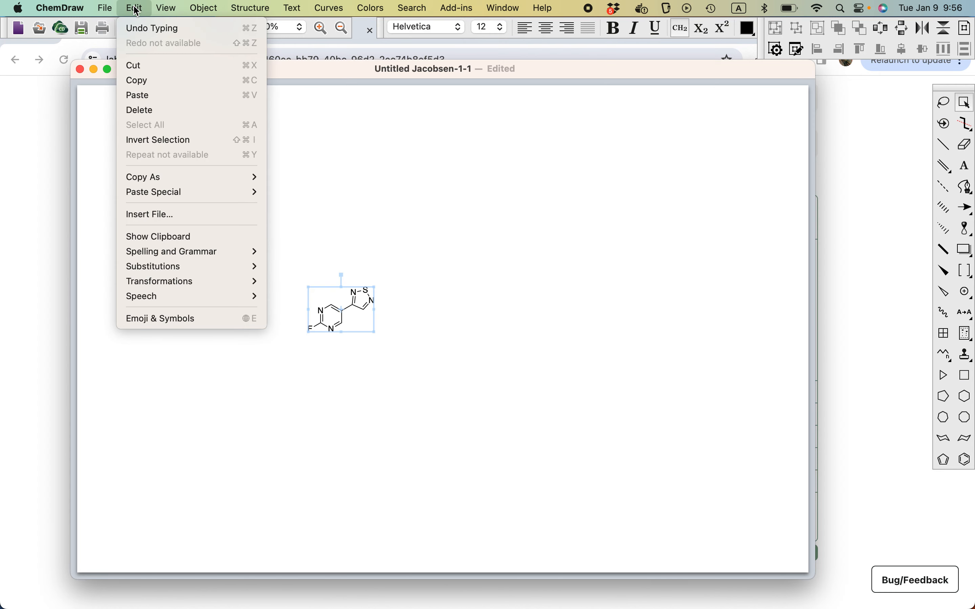
pyautogui.moveTo(193, 177)
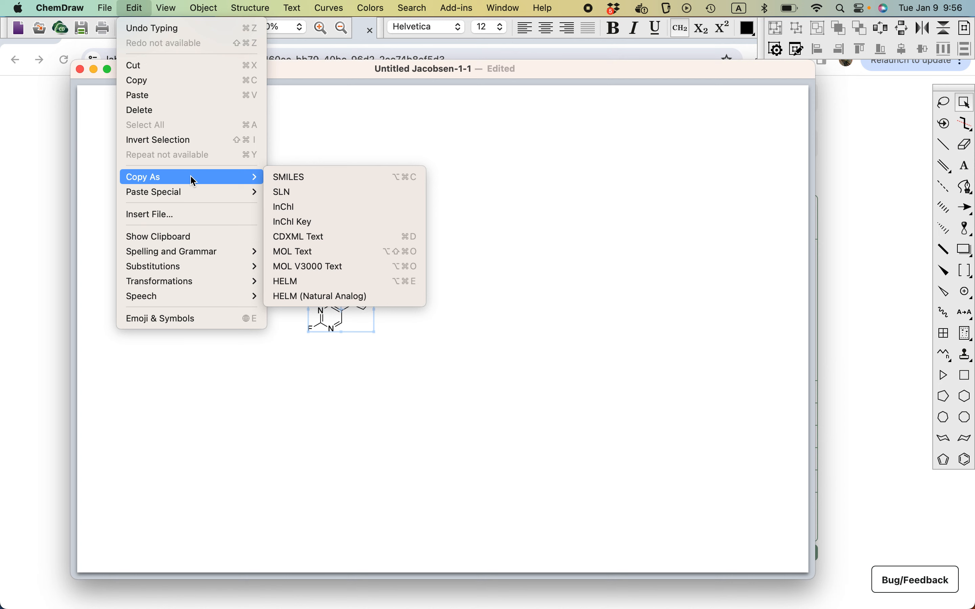
pyautogui.click(303, 178)
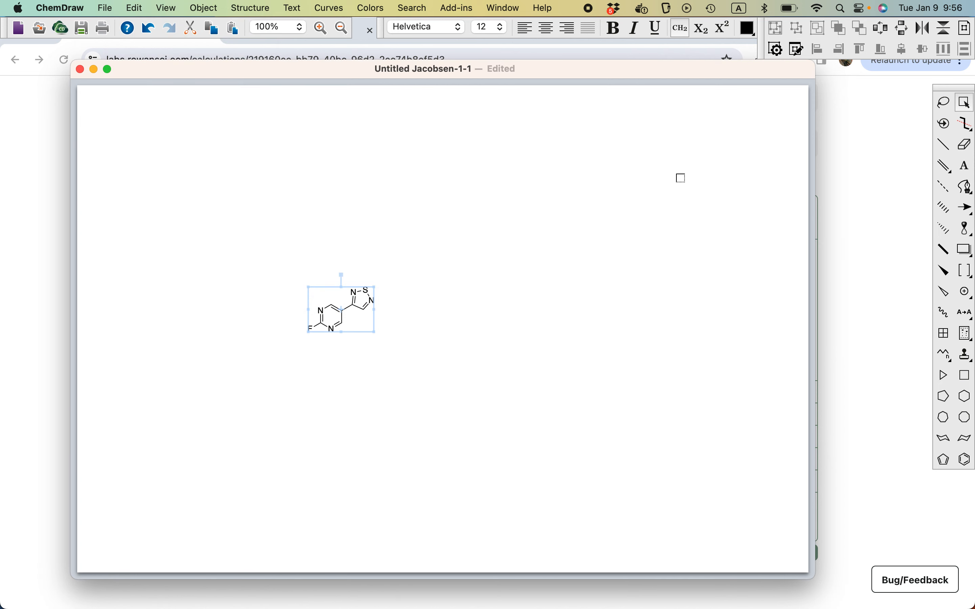
# Switch to Rowan in Chrome and start a new calculation from the SMILES FC1=NC=C(C2=NSN=C2)C=N1, named "chemdraw mol".
pyautogui.click(850, 202)
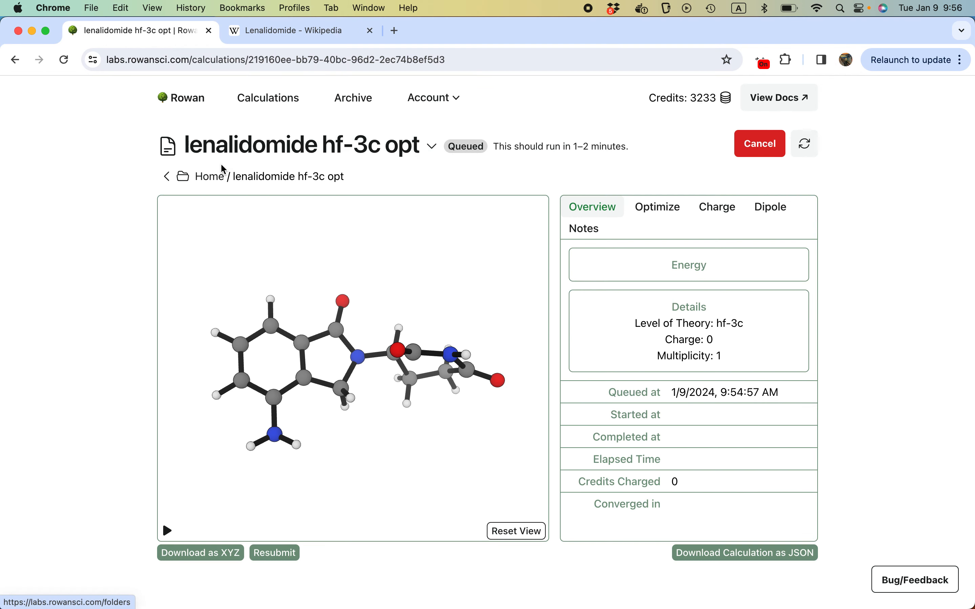
pyautogui.click(210, 177)
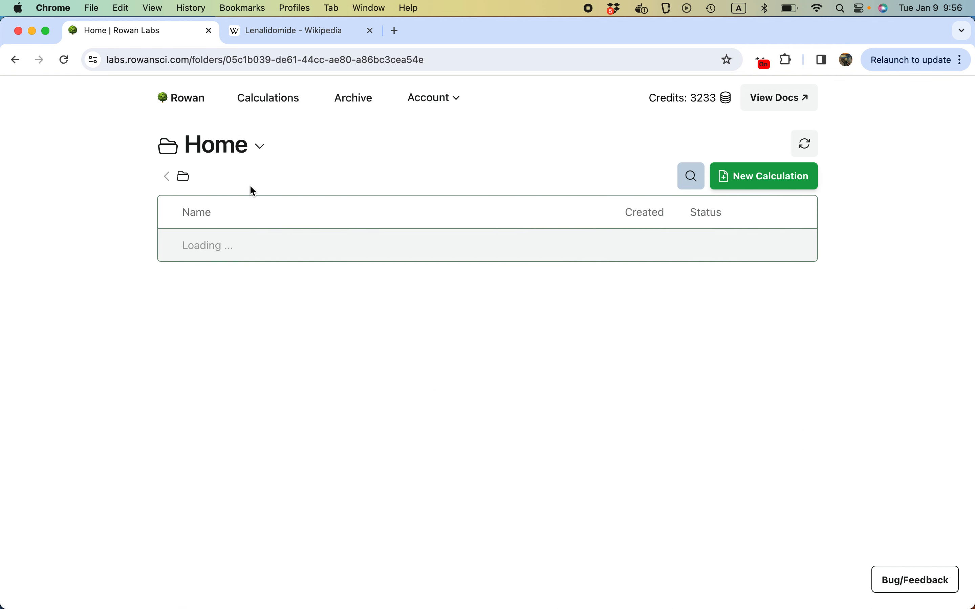
pyautogui.click(779, 174)
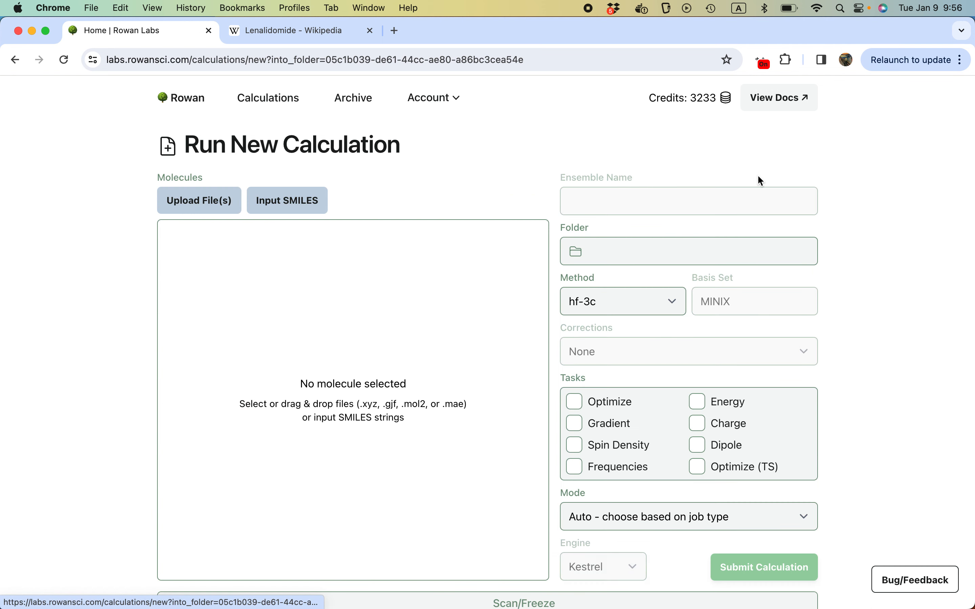
pyautogui.click(290, 199)
pyautogui.press('super+v')
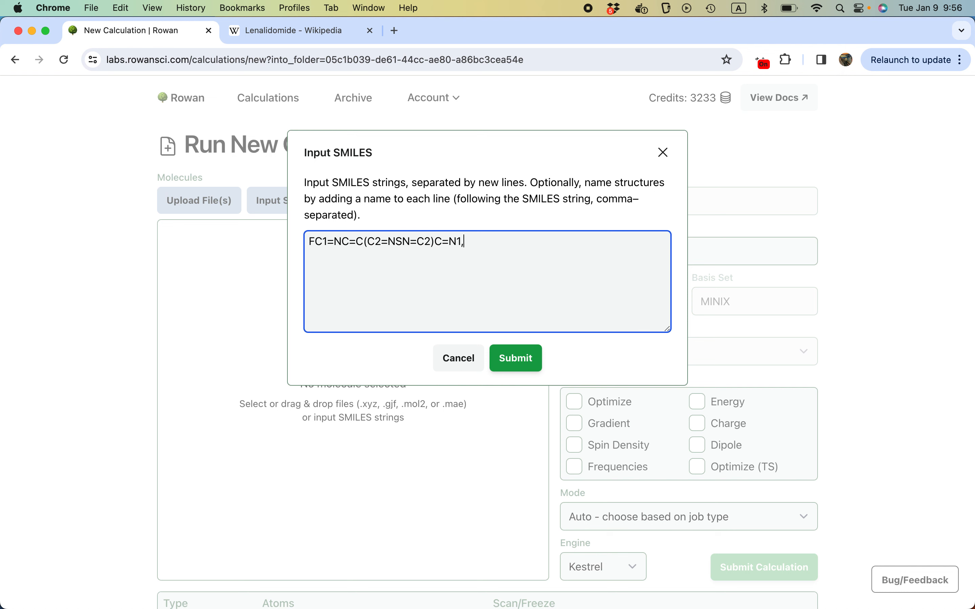
pyautogui.write(',chemdraw mol')
pyautogui.click(525, 363)
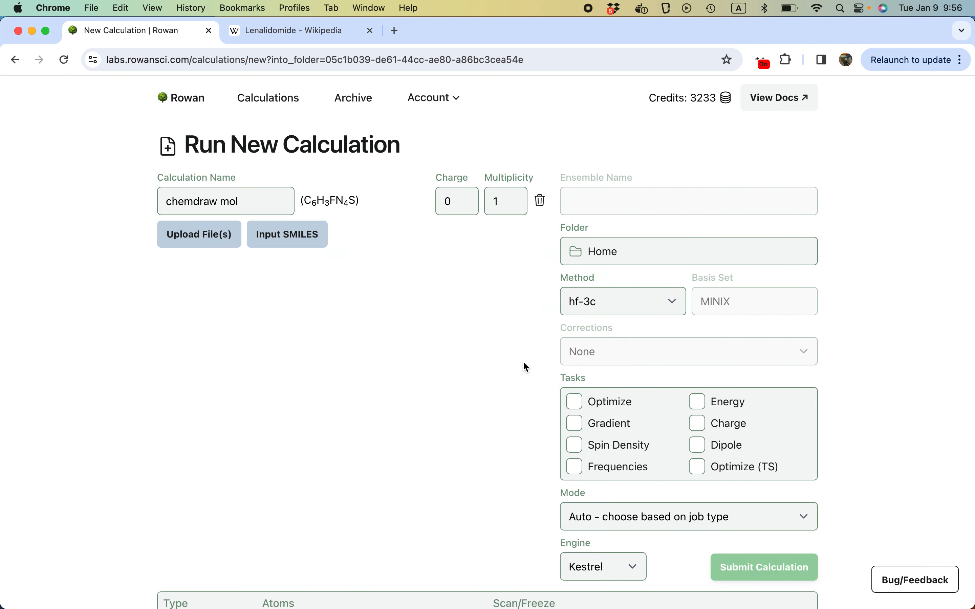
# Enable the Optimize, Charge and Dipole tasks for chemdraw mol and submit the calculation.
pyautogui.moveTo(447, 411)
pyautogui.mouseDown()
pyautogui.moveTo(427, 351)
pyautogui.moveTo(445, 342)
pyautogui.moveTo(451, 423)
pyautogui.mouseUp()
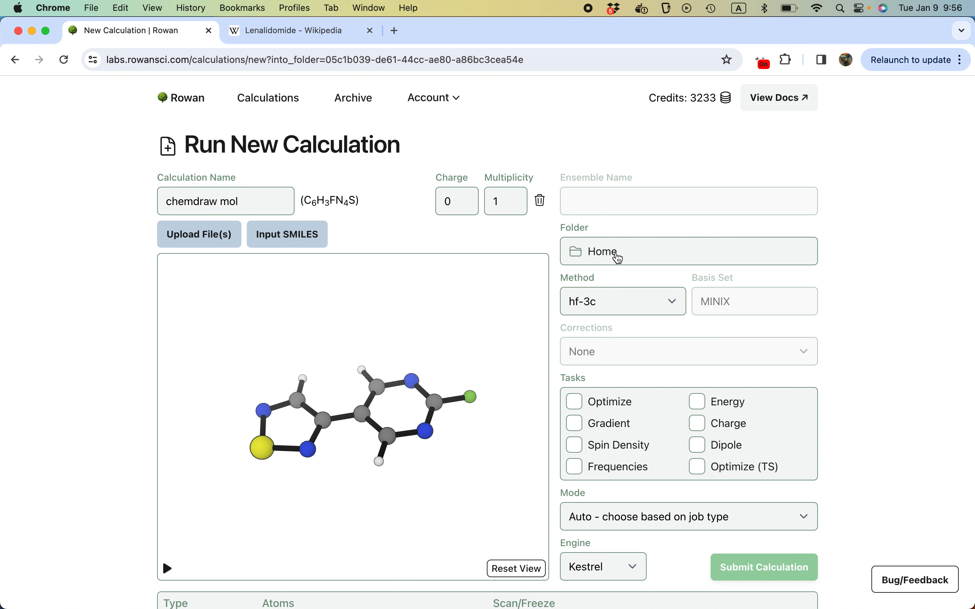
pyautogui.click(577, 402)
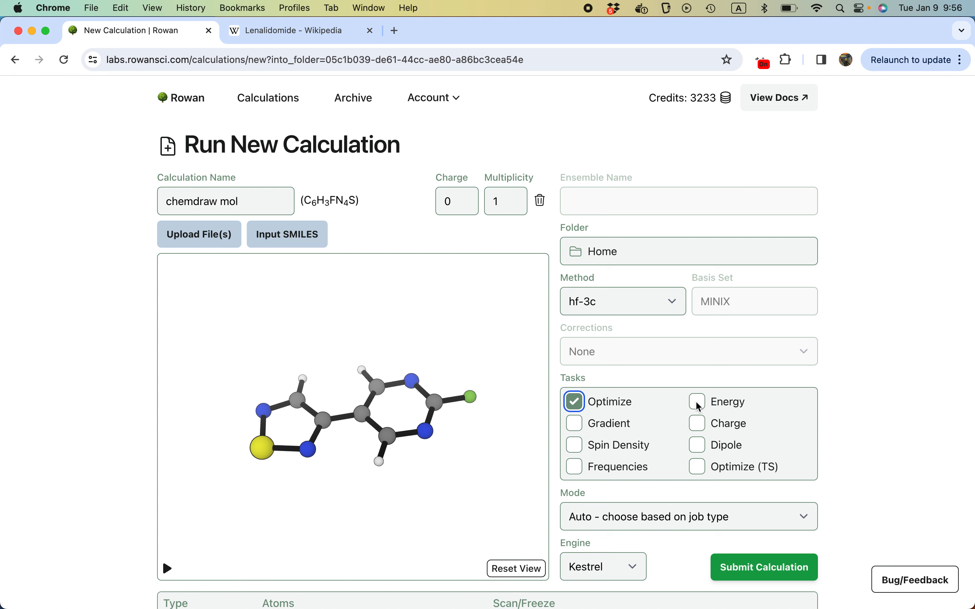
pyautogui.click(697, 424)
pyautogui.click(698, 446)
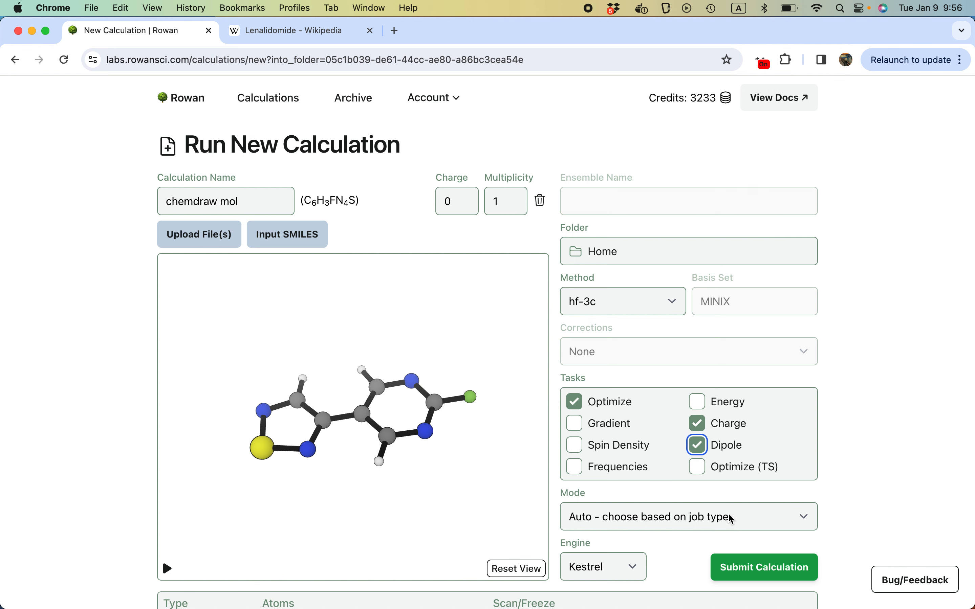
pyautogui.scroll(-2, 749, 371)
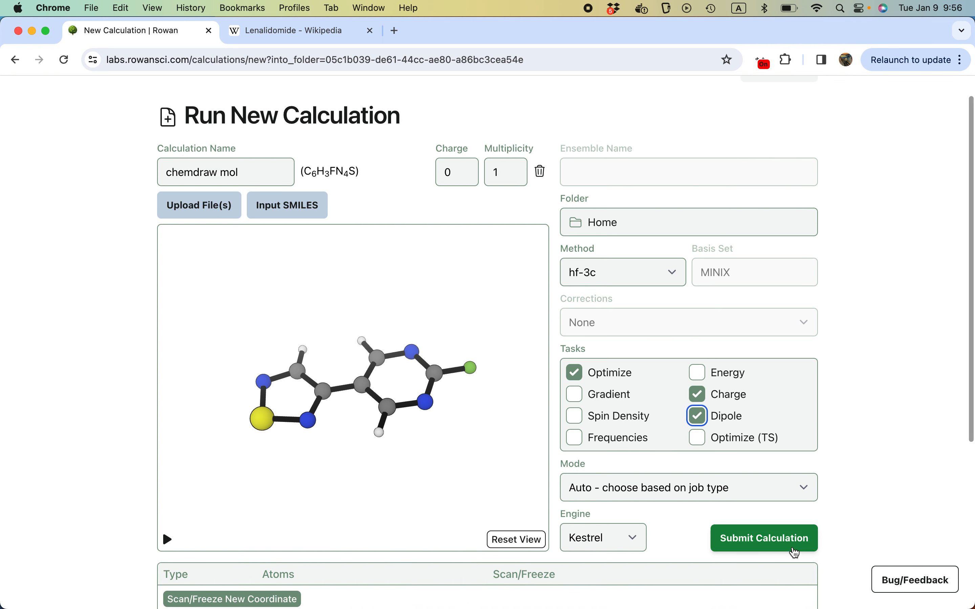
pyautogui.click(796, 552)
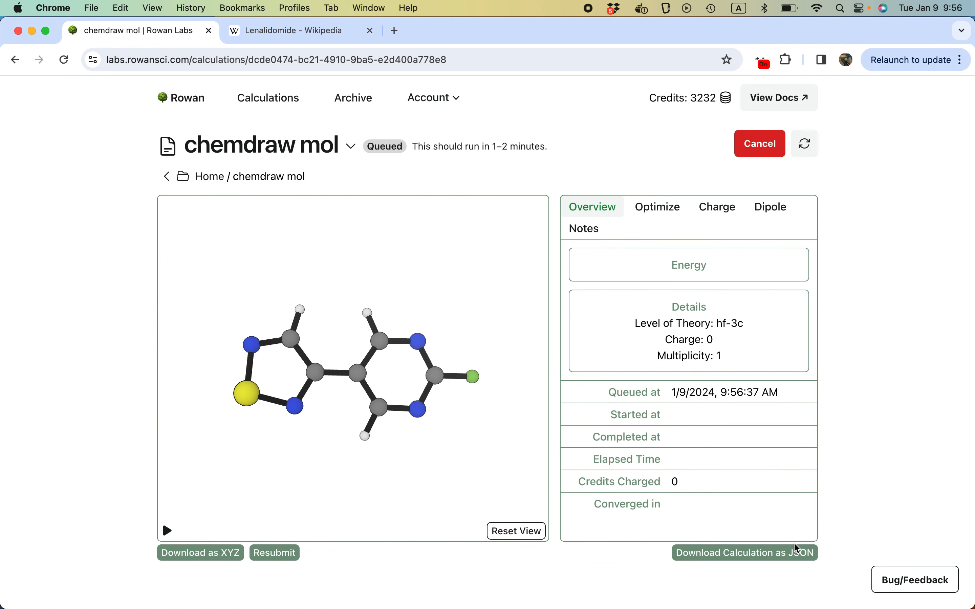
# Switch to Avogadro and build a single-bonded carbon skeleton of one central carbon bearing three methyl groups.
pyautogui.moveTo(669, 607)
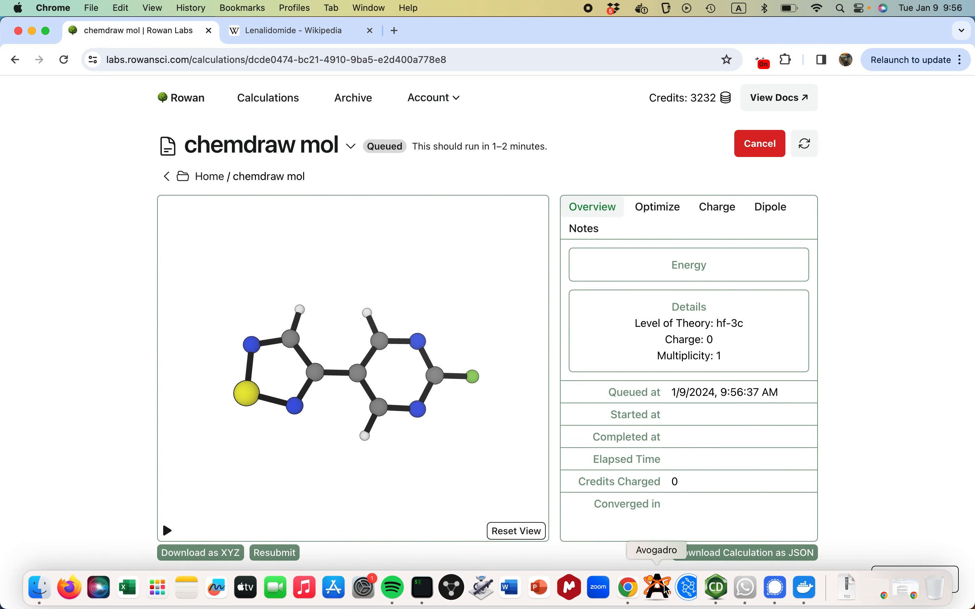
pyautogui.click(667, 590)
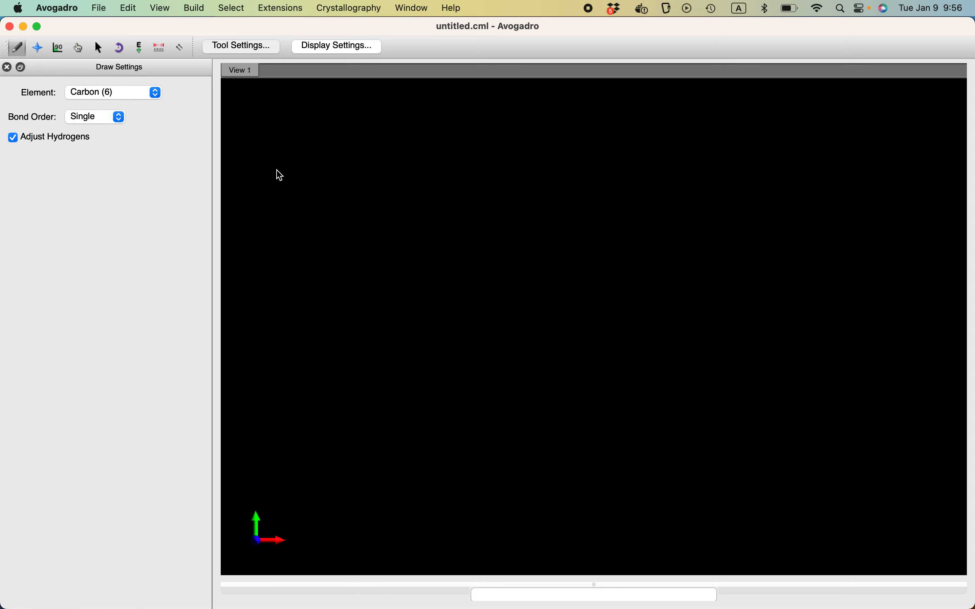
pyautogui.click(555, 287)
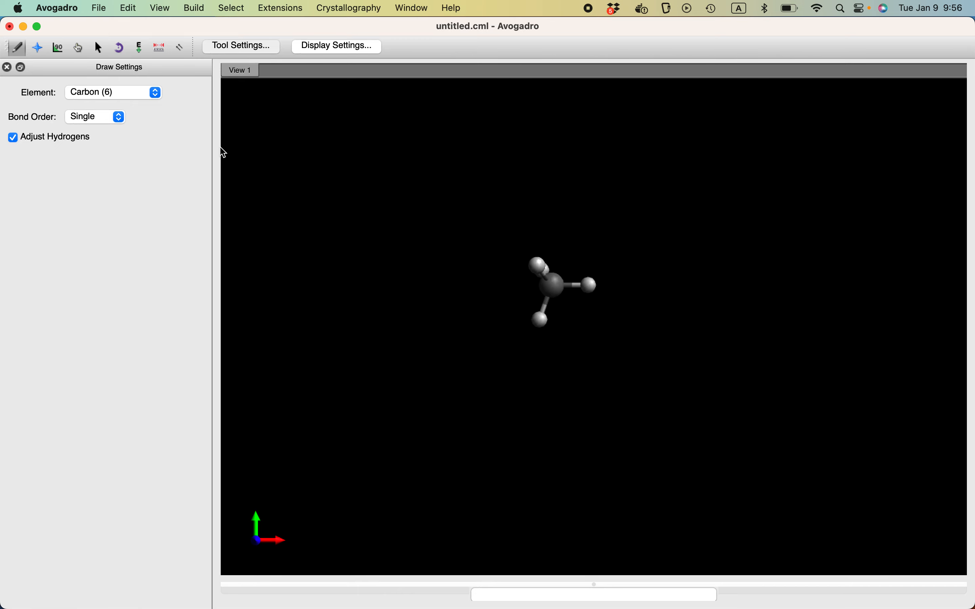
pyautogui.click(589, 287)
pyautogui.click(607, 253)
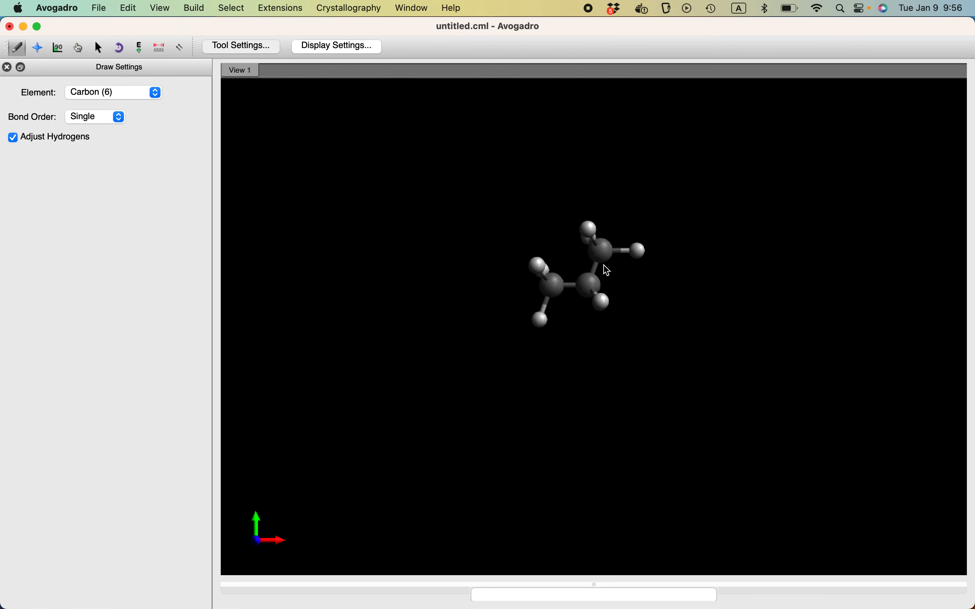
pyautogui.click(603, 301)
# Set the drawing element to Oxygen, undo the stray oxygen pair, and attach a hydroxyl oxygen to the central carbon.
pyautogui.click(121, 93)
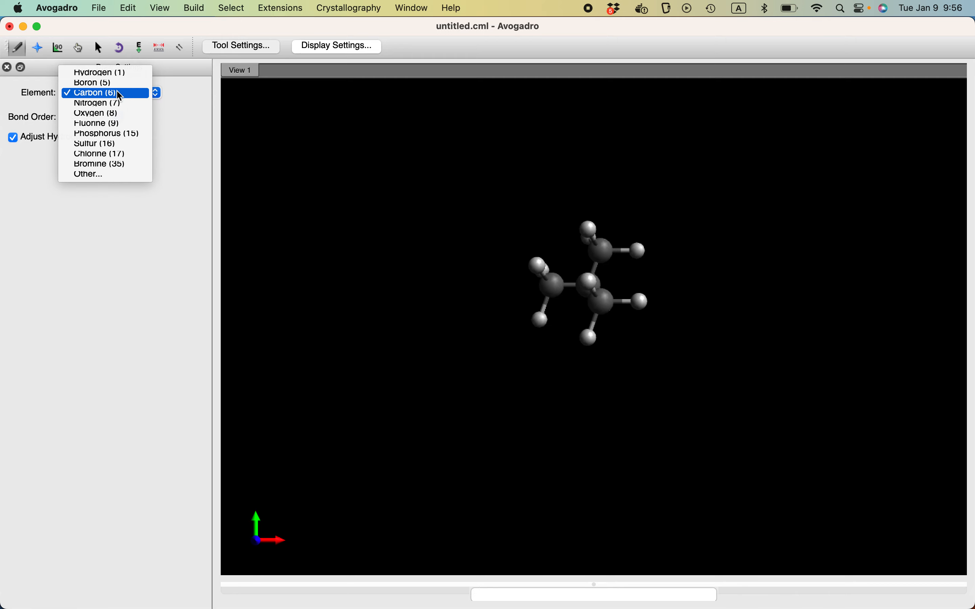
pyautogui.click(111, 114)
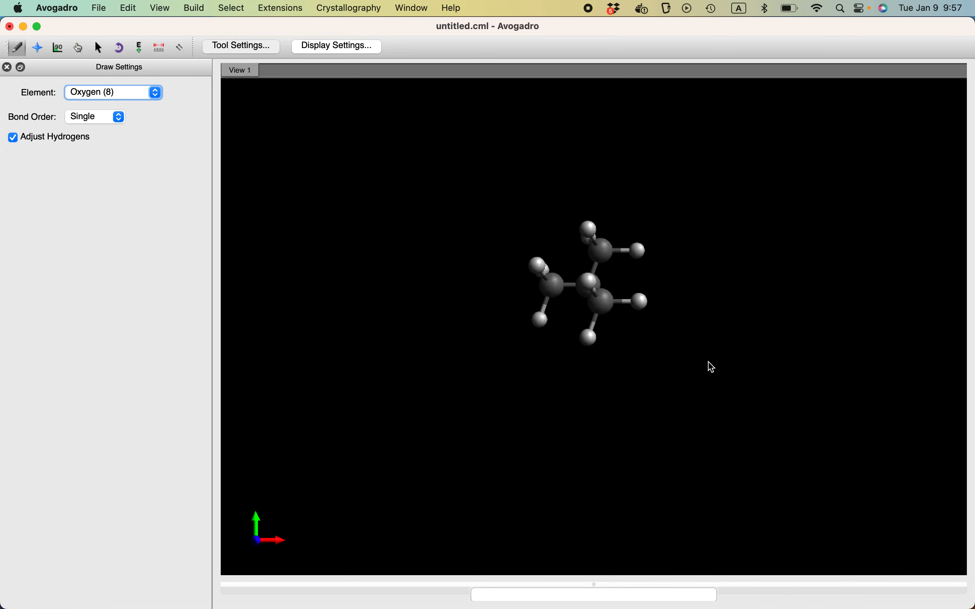
pyautogui.moveTo(711, 366); pyautogui.dragTo(710, 326)
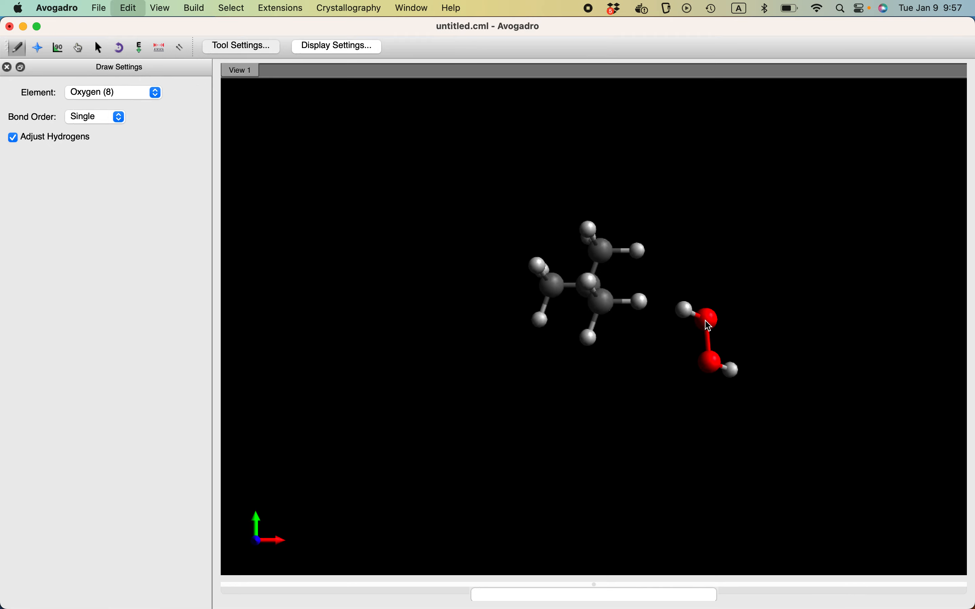
pyautogui.press('super+z')
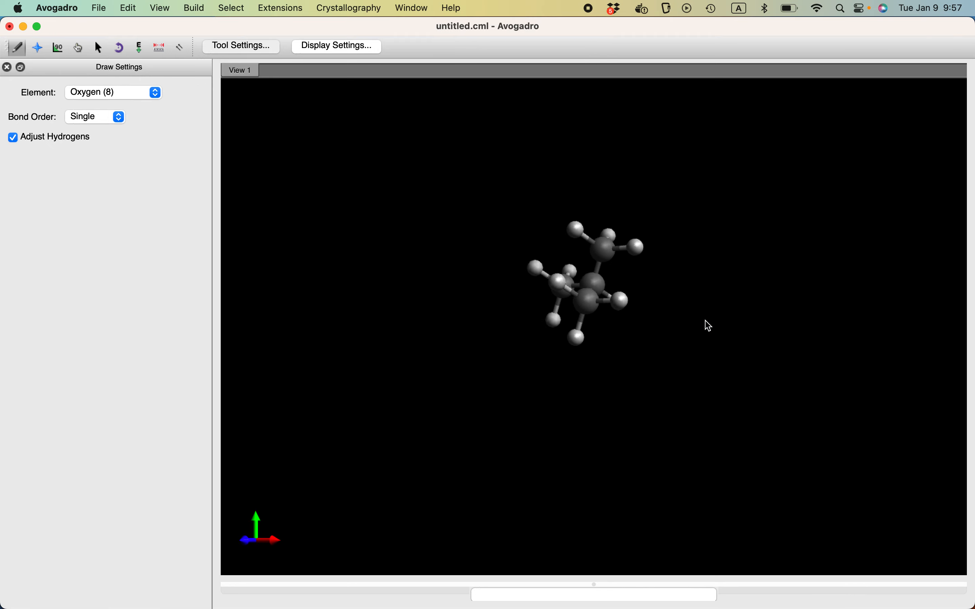
pyautogui.click(627, 307)
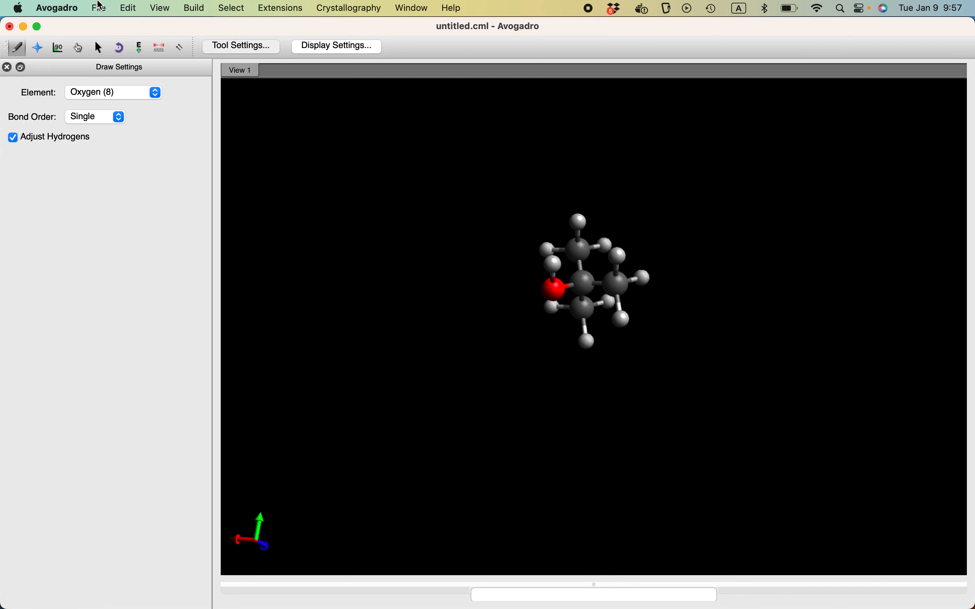
# Save the molecule to the Desktop folder as tBuOH.xyz in XYZ format.
pyautogui.click(99, 8)
pyautogui.click(157, 110)
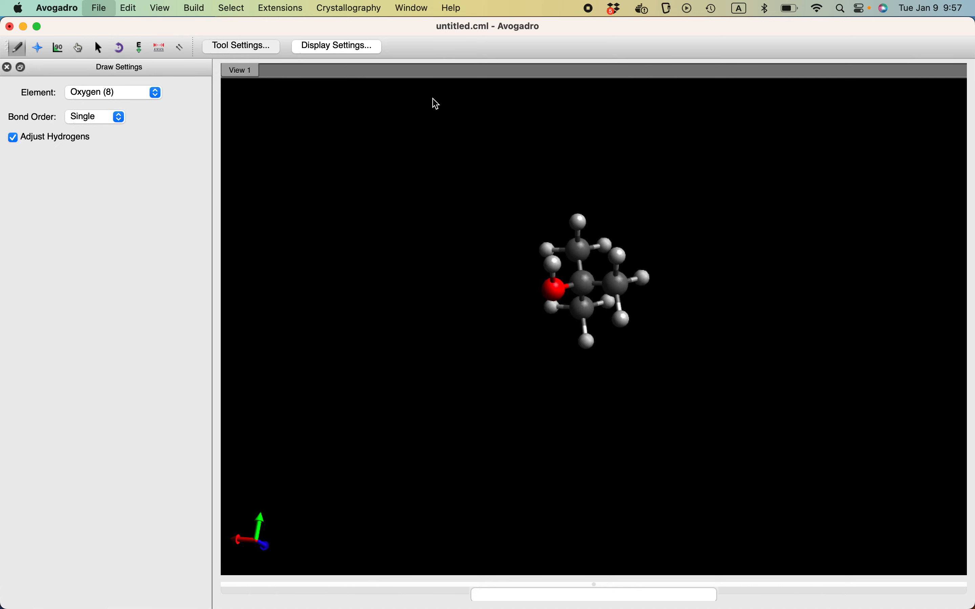
pyautogui.write('tBuOH.xyz')
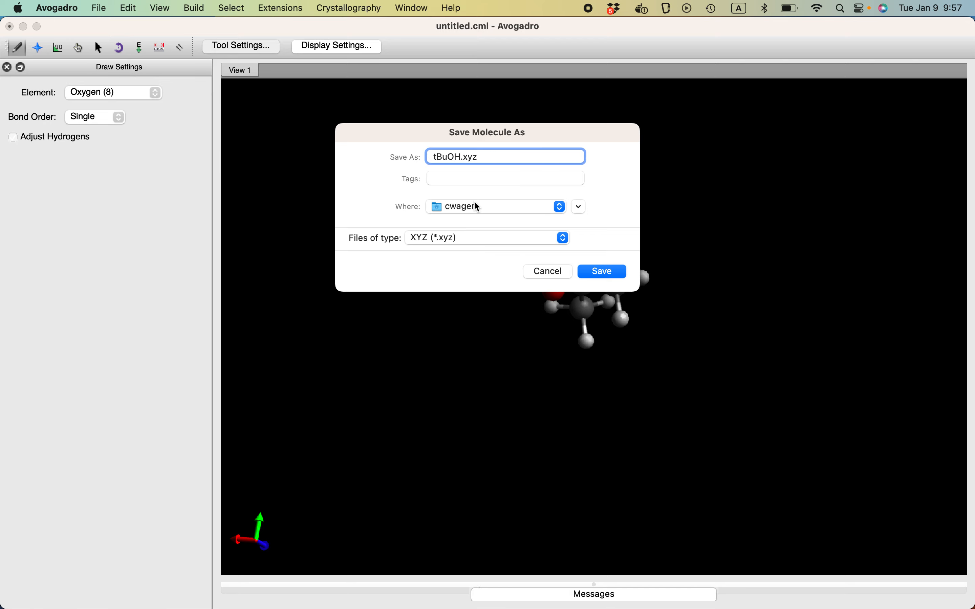
pyautogui.click(477, 206)
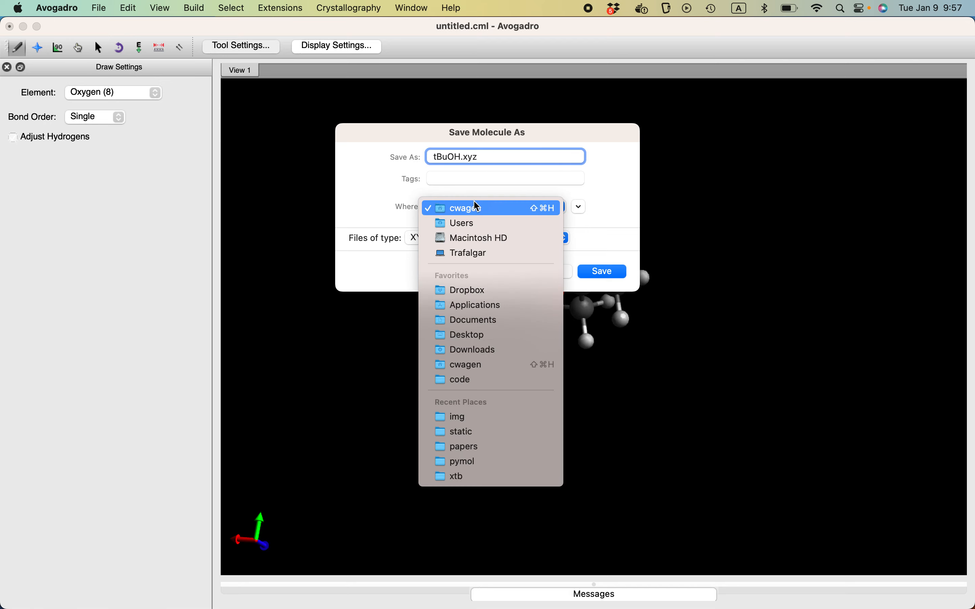
pyautogui.click(485, 338)
pyautogui.click(615, 271)
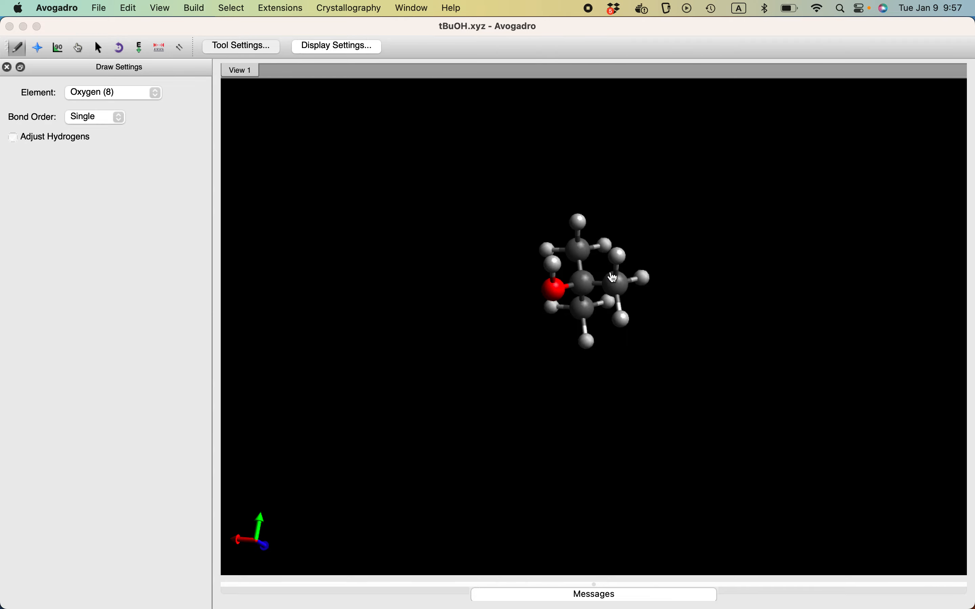
# Switch back to Rowan in Chrome and start a new calculation with tBuOH.xyz uploaded from the Desktop folder.
pyautogui.press('super+Tab')
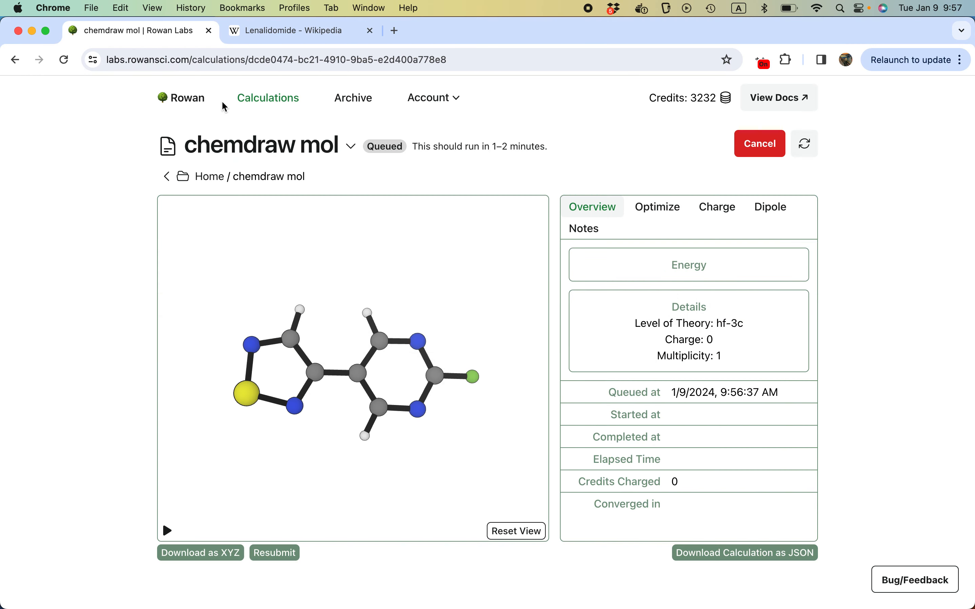
pyautogui.click(244, 101)
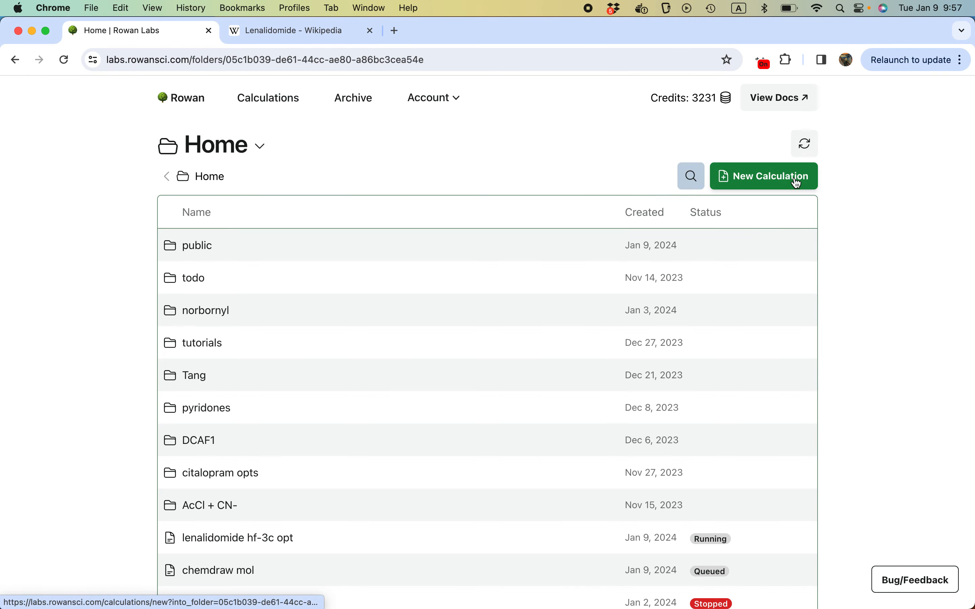
pyautogui.click(797, 182)
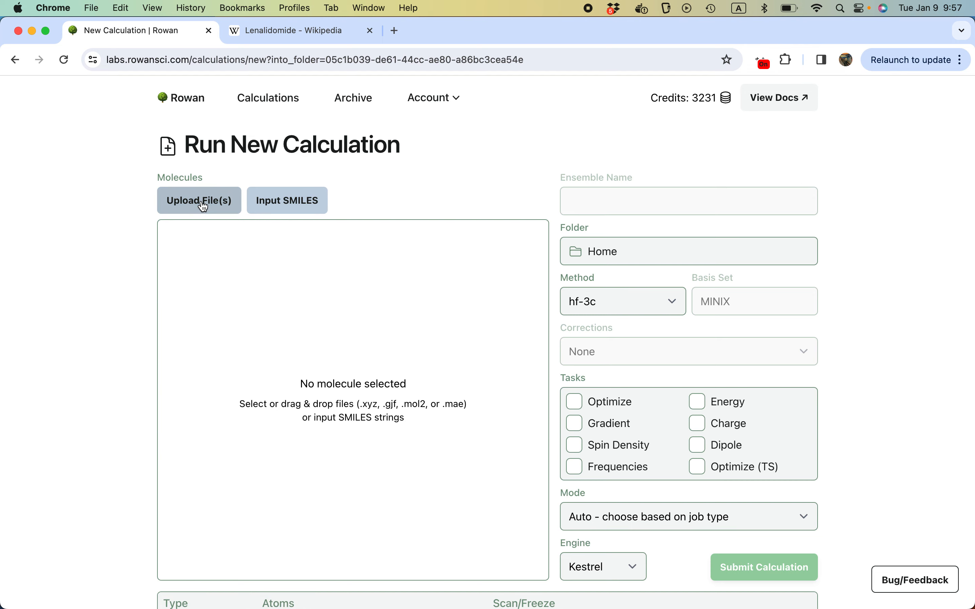
pyautogui.click(369, 294)
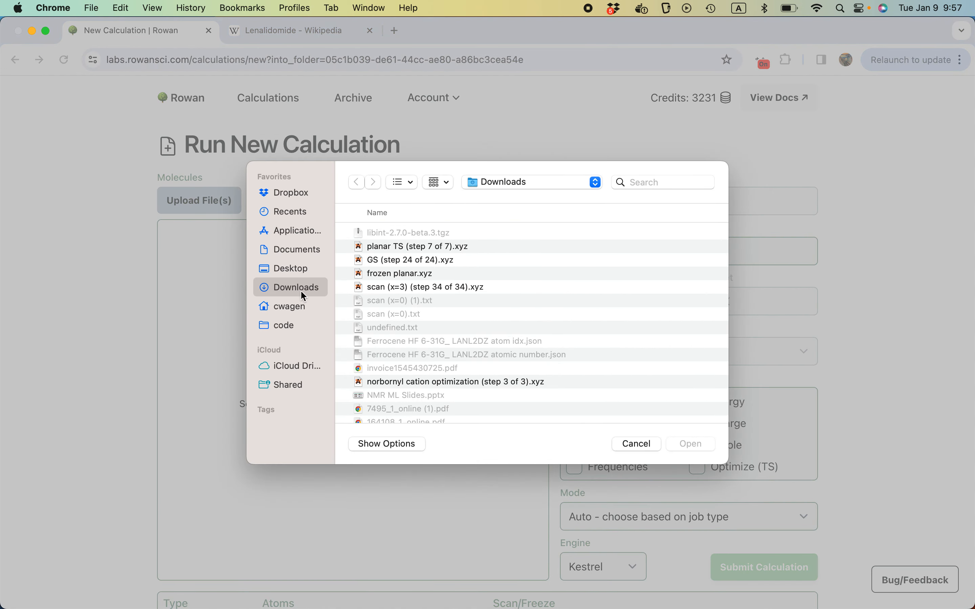
pyautogui.click(290, 269)
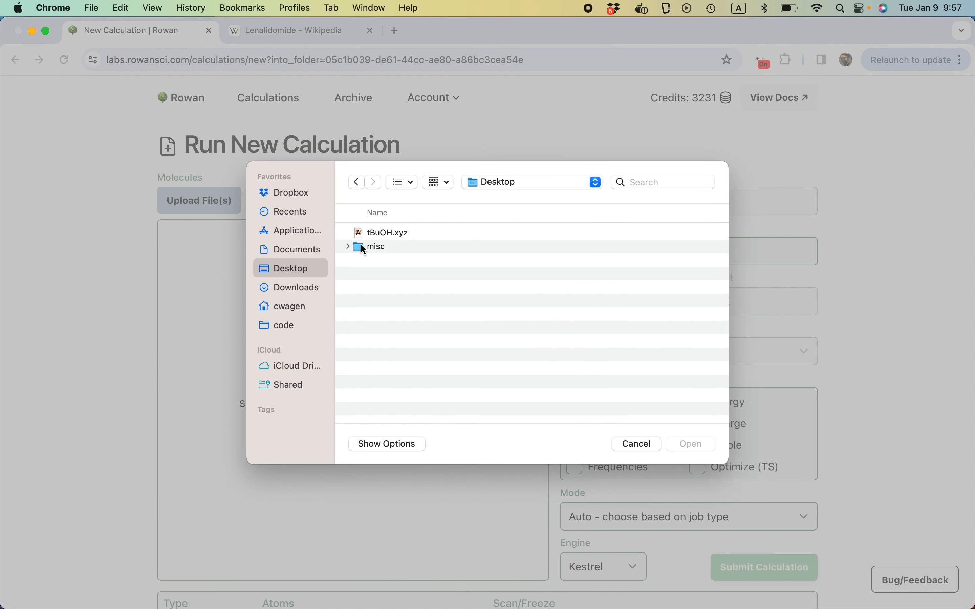
pyautogui.doubleClick(396, 232)
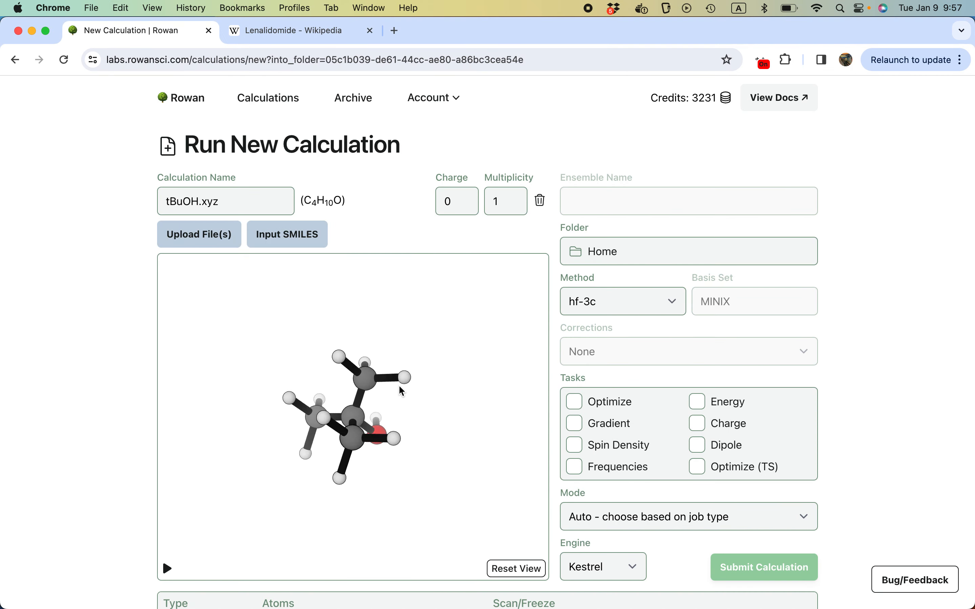
# Enable the Optimize, Charge and Dipole tasks for the uploaded tert-butanol structure.
pyautogui.moveTo(399, 386); pyautogui.dragTo(241, 440)
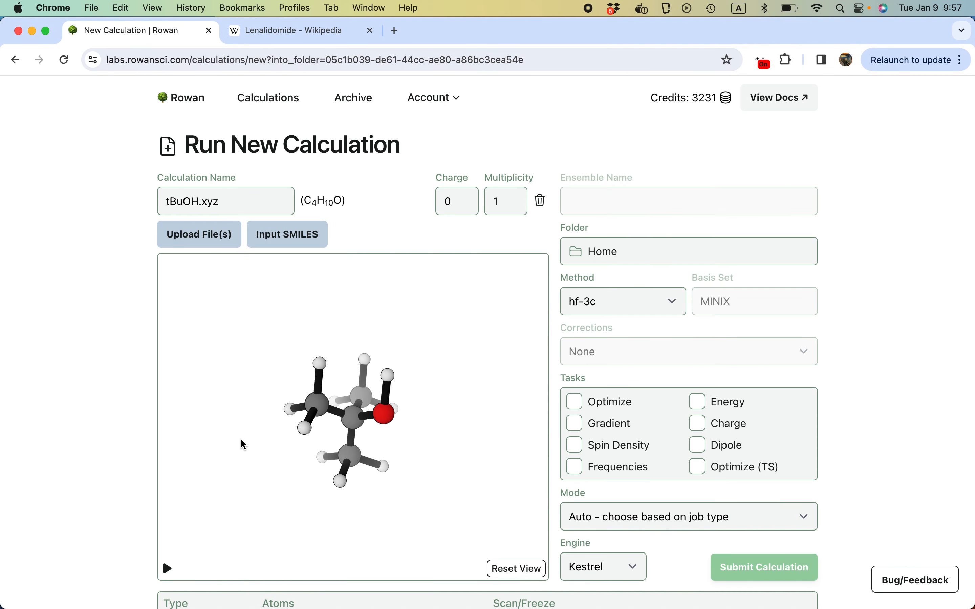
pyautogui.click(576, 402)
pyautogui.click(702, 427)
pyautogui.click(699, 446)
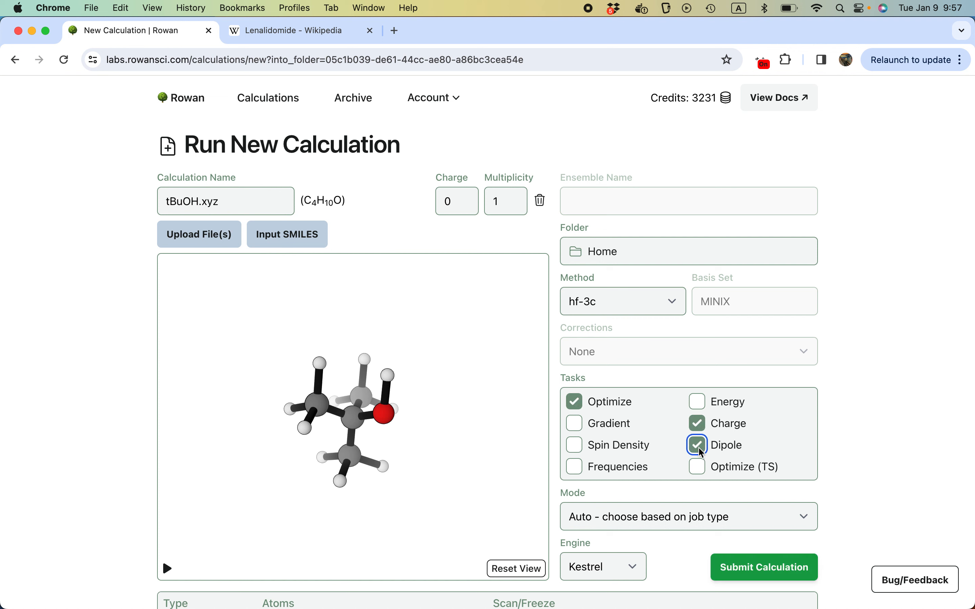
# Rename the calculation "tBuOH opt hf-3c" and submit it.
pyautogui.click(255, 211)
pyautogui.press('BackSpace')
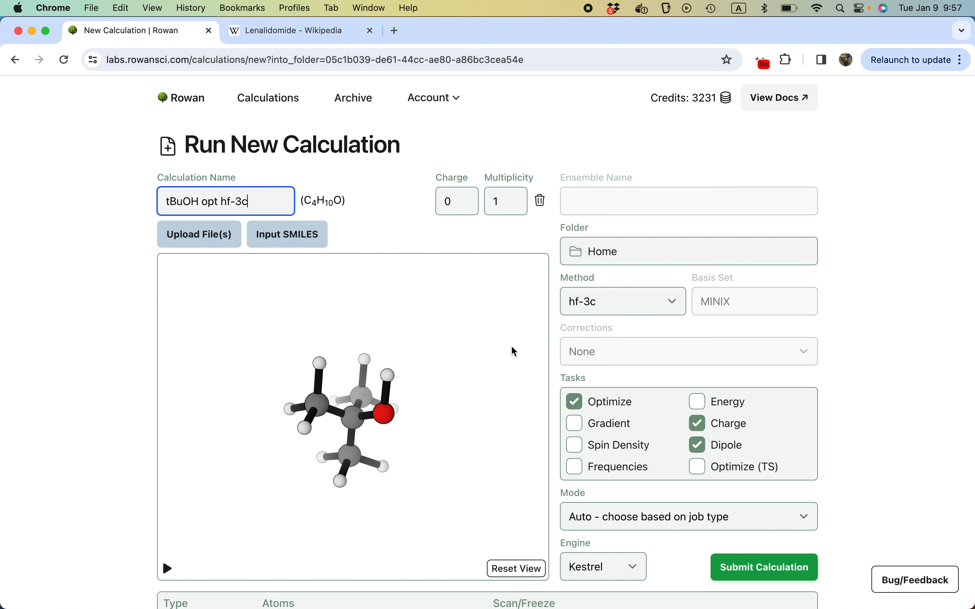
pyautogui.click(765, 568)
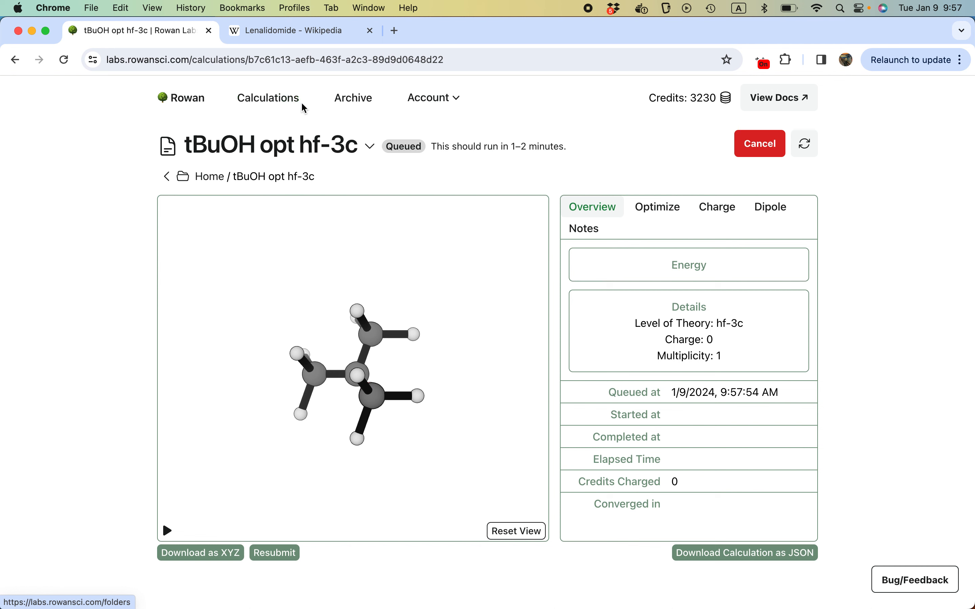
# Open the Home folder of calculations and check the status of the submitted jobs.
pyautogui.click(257, 108)
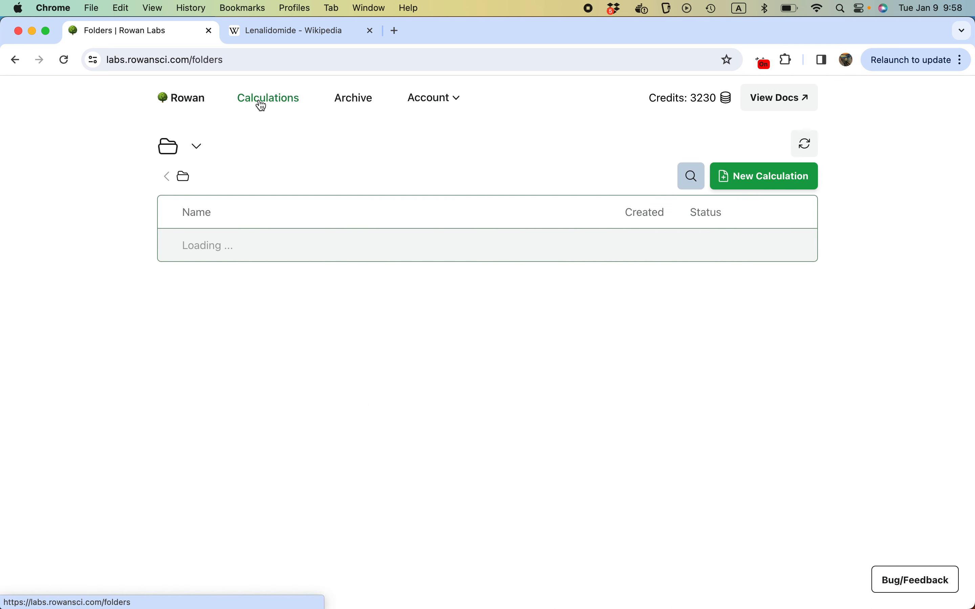
pyautogui.scroll(-3, 386, 221)
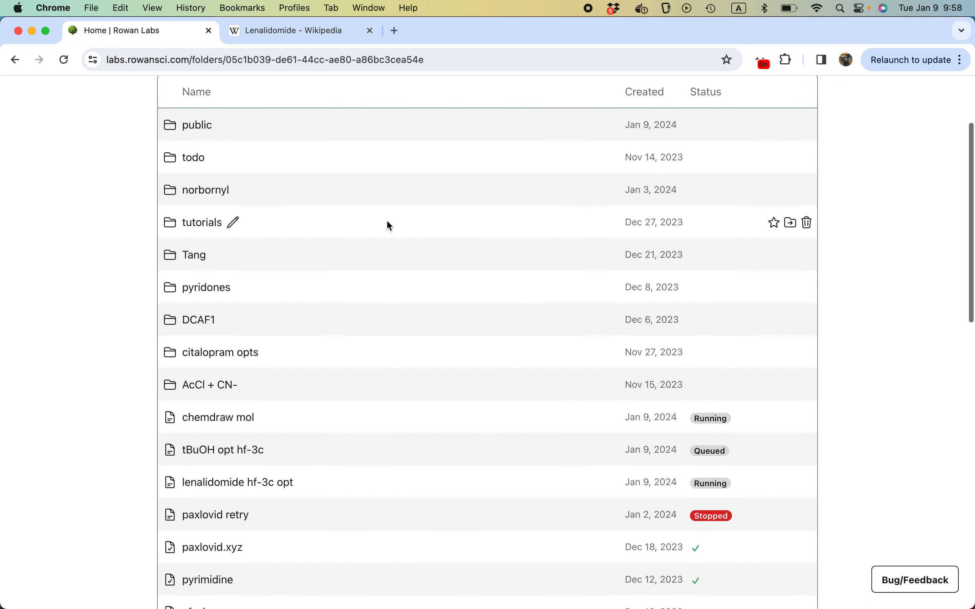
pyautogui.scroll(3, 387, 221)
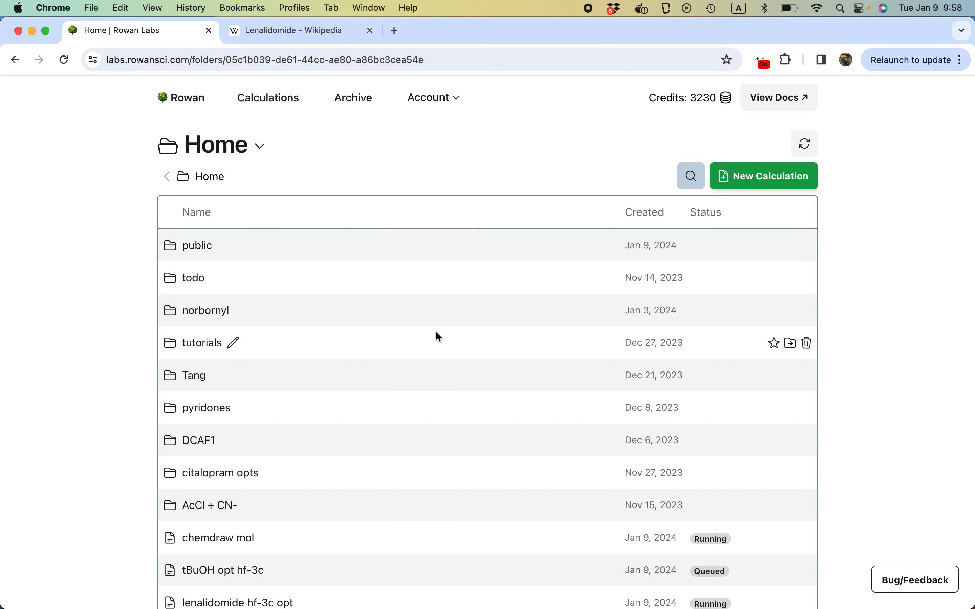
pyautogui.scroll(-1, 237, 287)
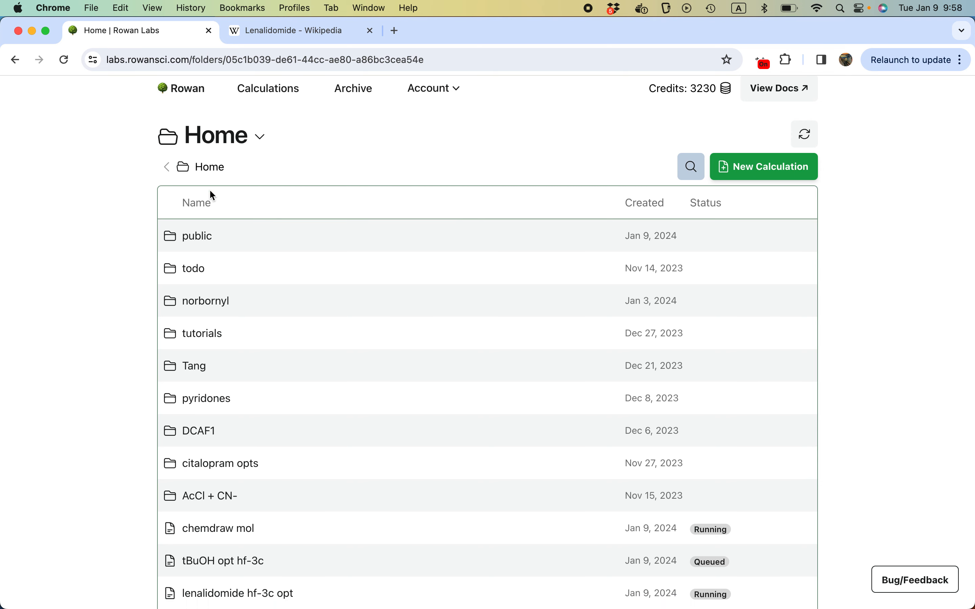
pyautogui.scroll(-1, 207, 396)
pyautogui.scroll(-3, 208, 398)
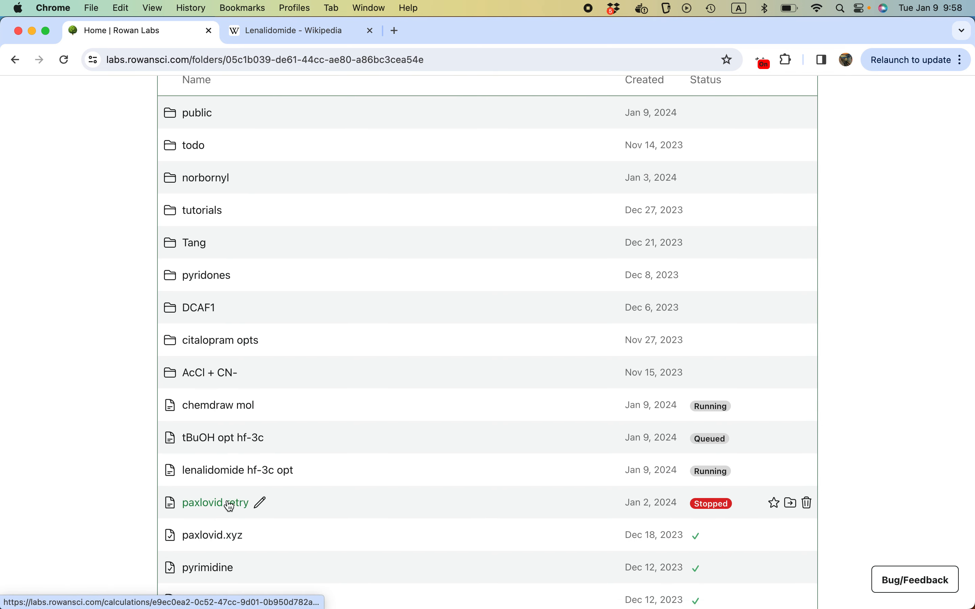
pyautogui.scroll(5, 218, 494)
pyautogui.scroll(-2, 219, 407)
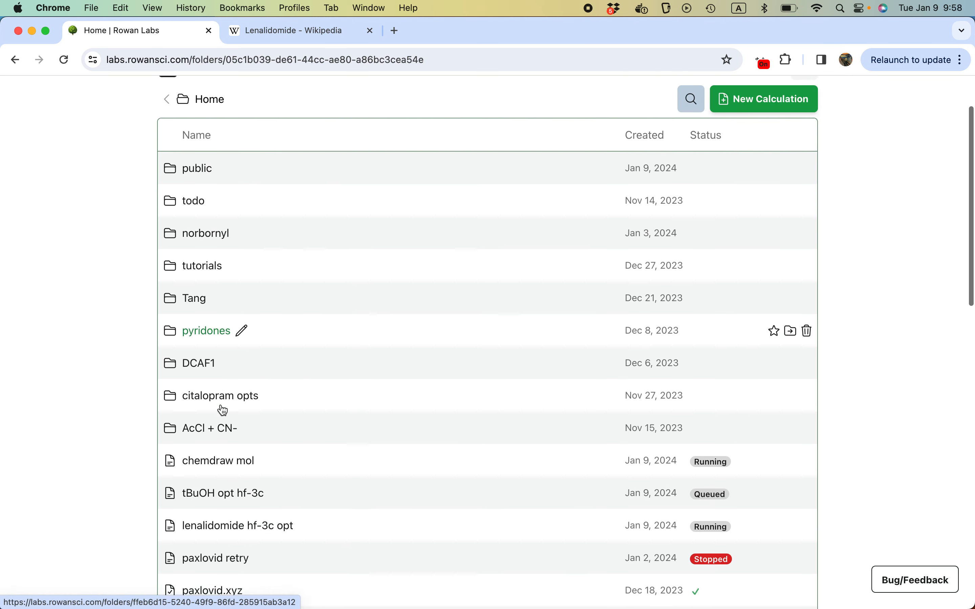
pyautogui.scroll(1, 223, 409)
pyautogui.scroll(1, 219, 375)
# Look through the dihedral scan + TS subfolder of the tutorials folder and return to the Home folder.
pyautogui.click(206, 320)
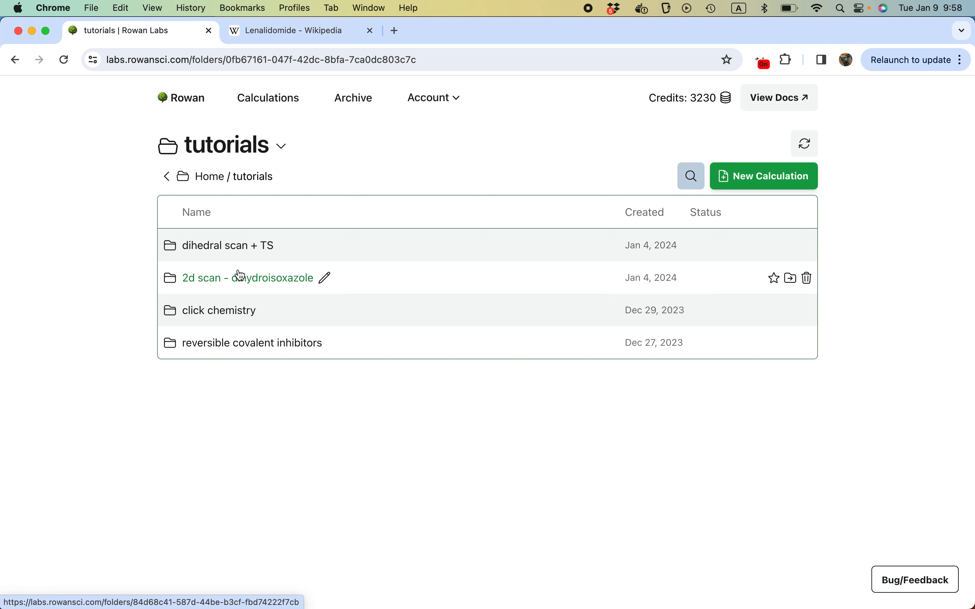
pyautogui.click(211, 245)
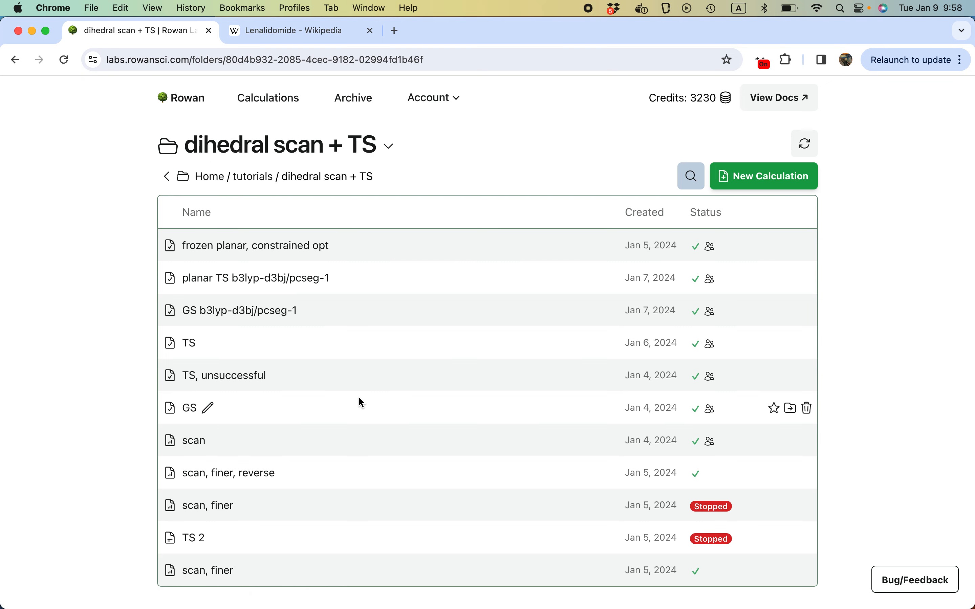
pyautogui.scroll(-1, 359, 399)
pyautogui.scroll(1, 359, 399)
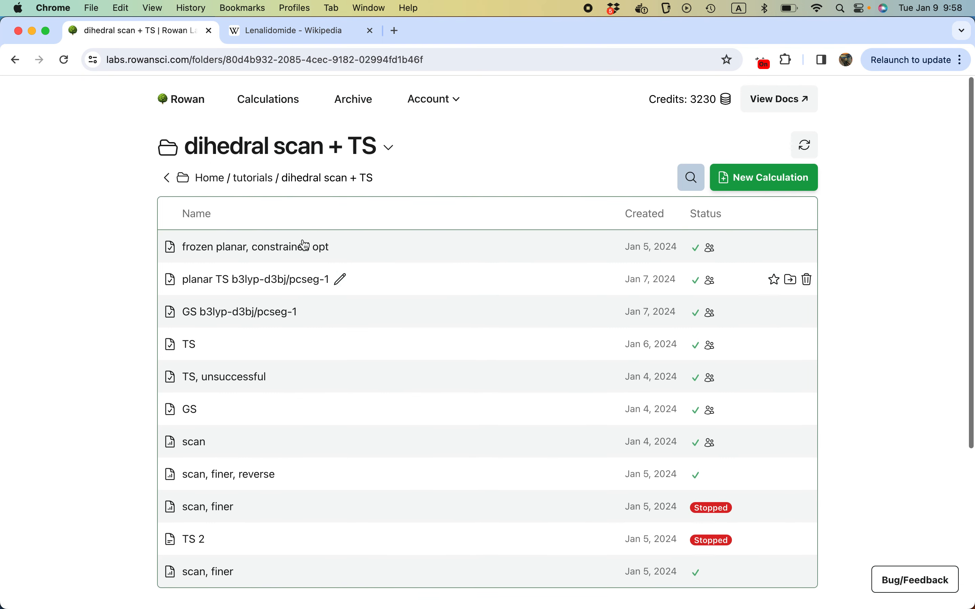
pyautogui.click(208, 176)
pyautogui.scroll(-2, 289, 308)
pyautogui.scroll(2, 289, 308)
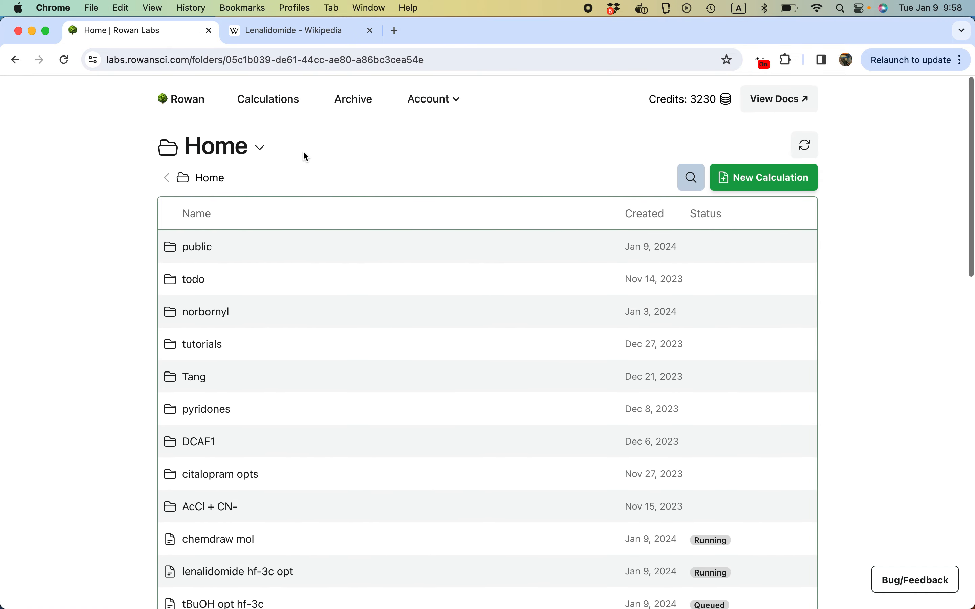
# Open lenalidomide hf-3c opt from the archive and step its optimization back to the first geometry.
pyautogui.click(354, 99)
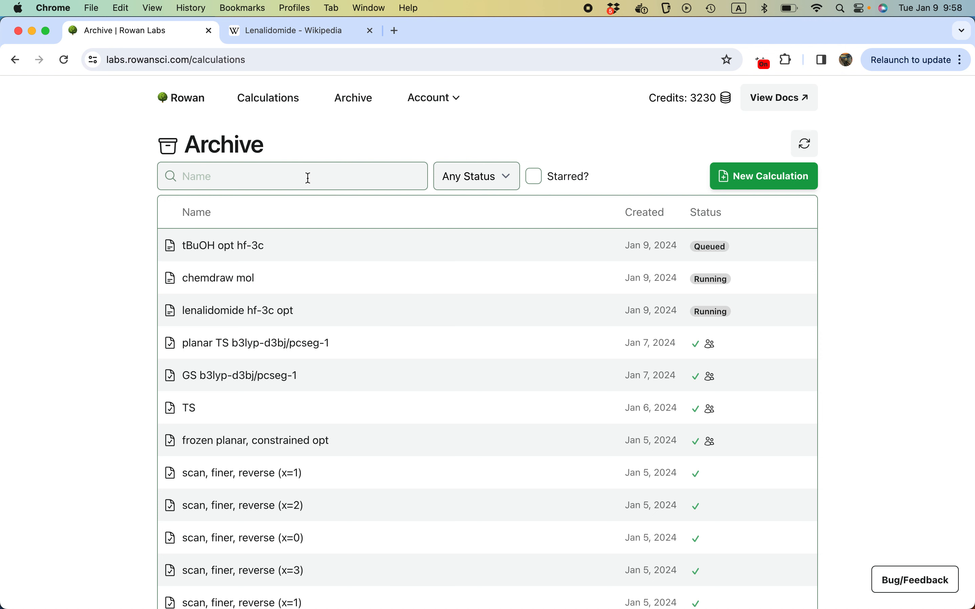
pyautogui.click(230, 311)
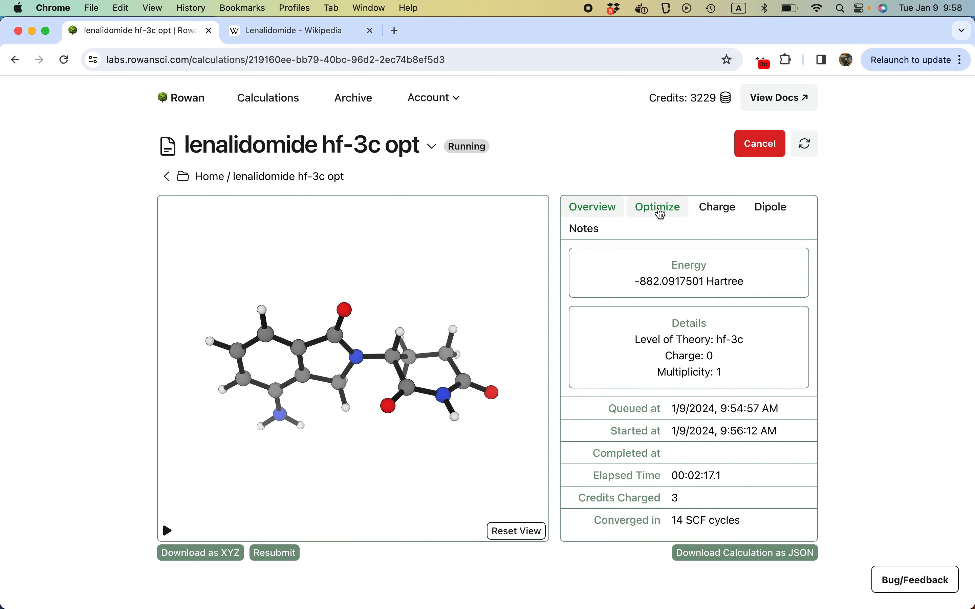
pyautogui.click(662, 213)
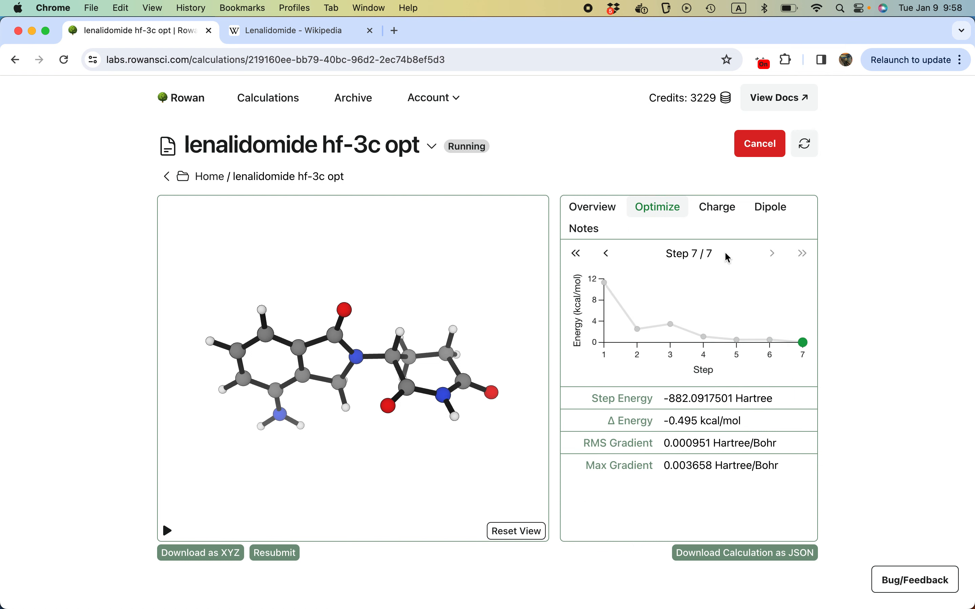
pyautogui.press('Left')
pyautogui.press('Left')
pyautogui.press('Left')
pyautogui.press('Left')
pyautogui.press('Left')
pyautogui.press('Left')
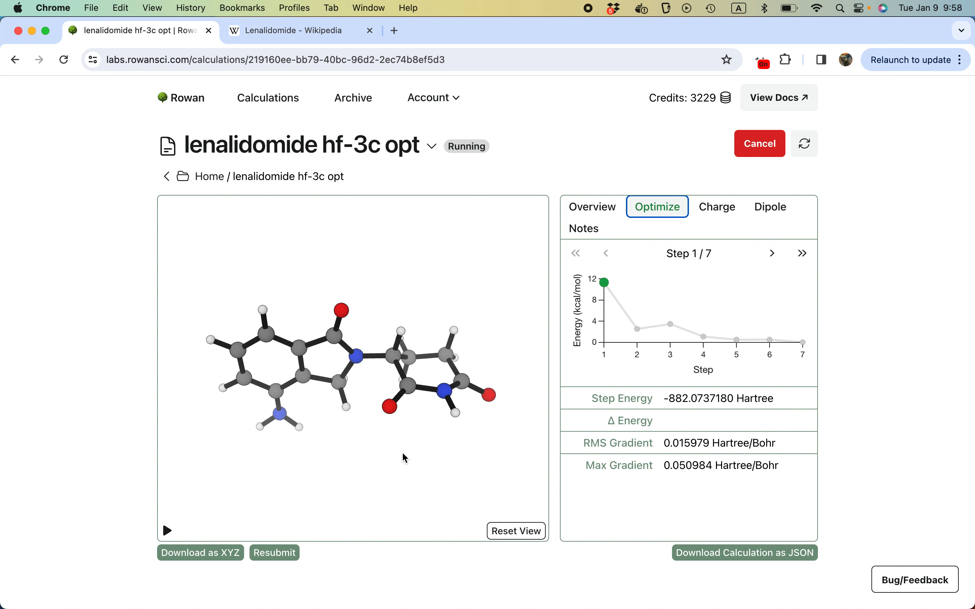
# Rotate the lenalidomide model and step forward through the optimization to the latest geometry.
pyautogui.moveTo(406, 458); pyautogui.dragTo(375, 491)
pyautogui.press('Right')
pyautogui.press('Right')
pyautogui.press('Right')
pyautogui.press('Right')
pyautogui.press('Right')
pyautogui.press('Right')
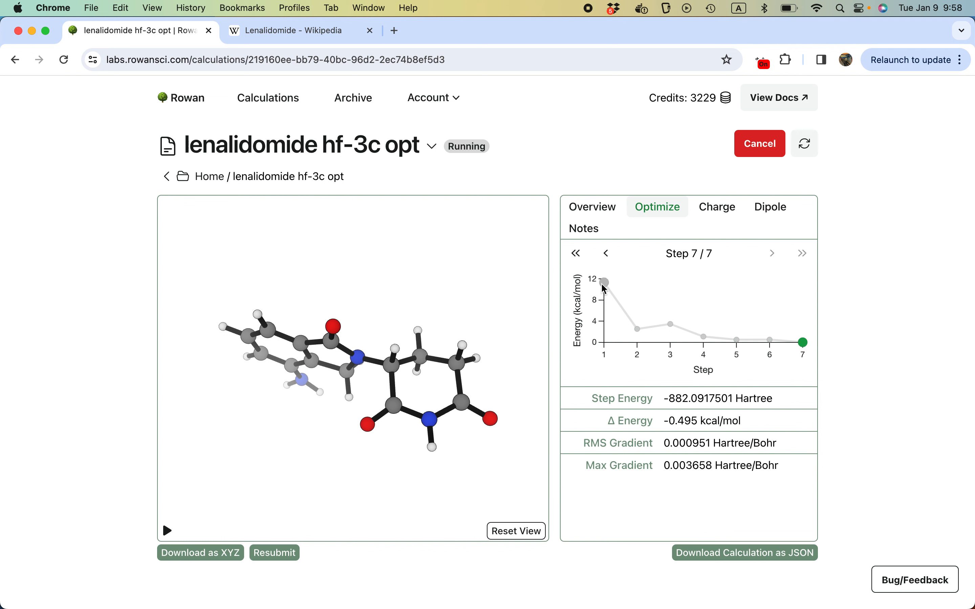
pyautogui.scroll(-5, 929, 493)
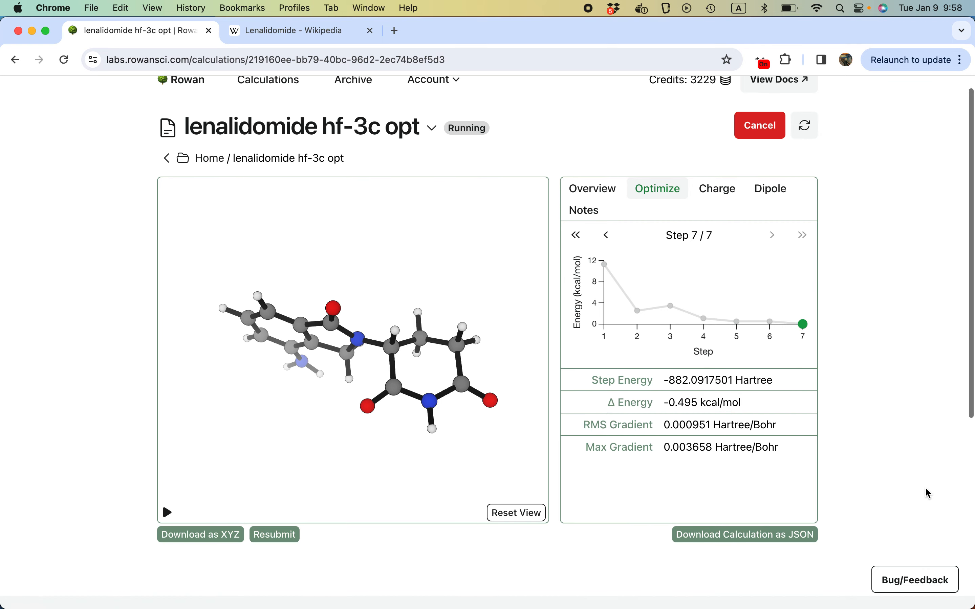
pyautogui.scroll(5, 918, 493)
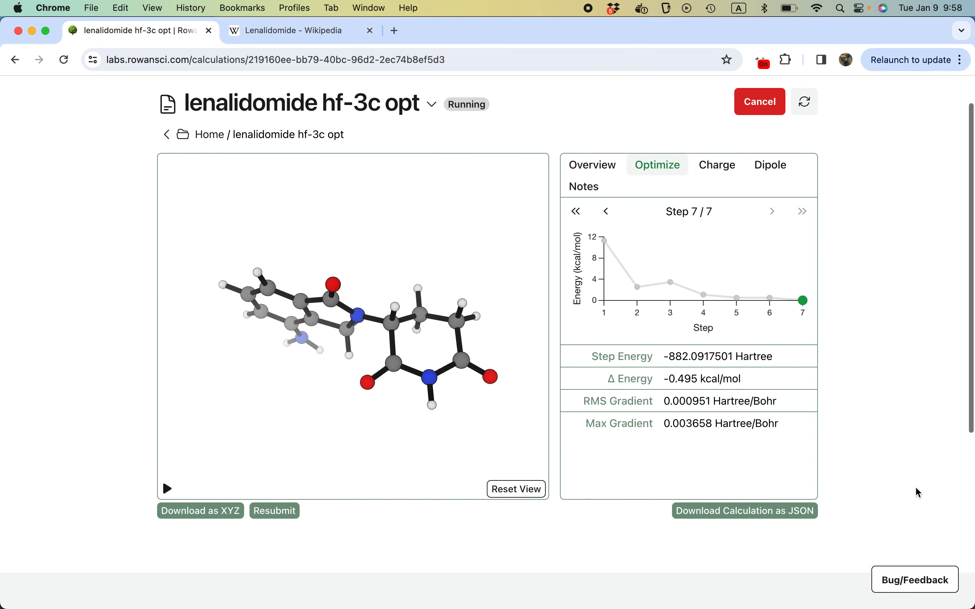
# Review the lenalidomide calculation's overview, expand its logfile and read from the beginning to the first self-consistent field iterations.
pyautogui.click(602, 167)
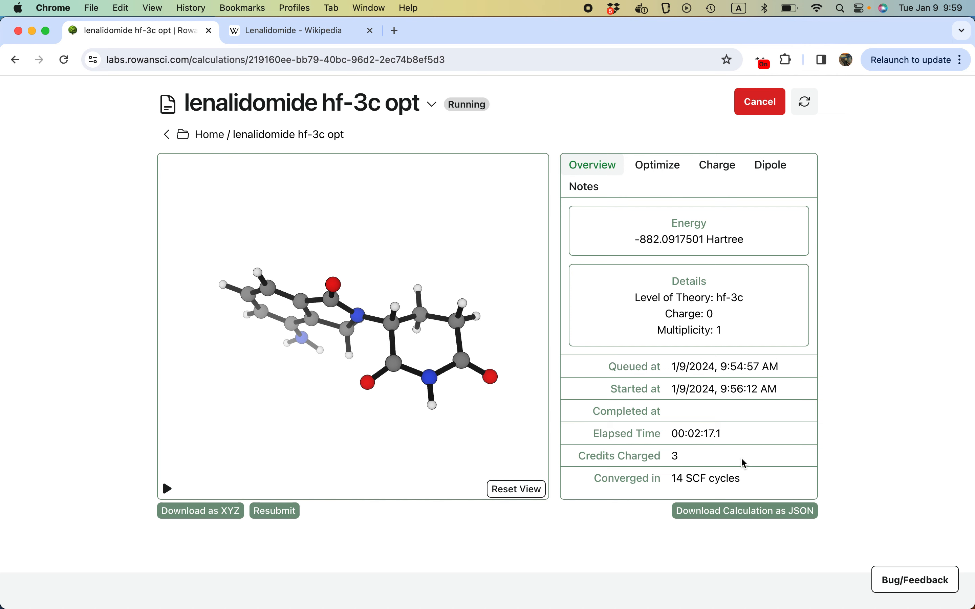
pyautogui.scroll(-7, 888, 436)
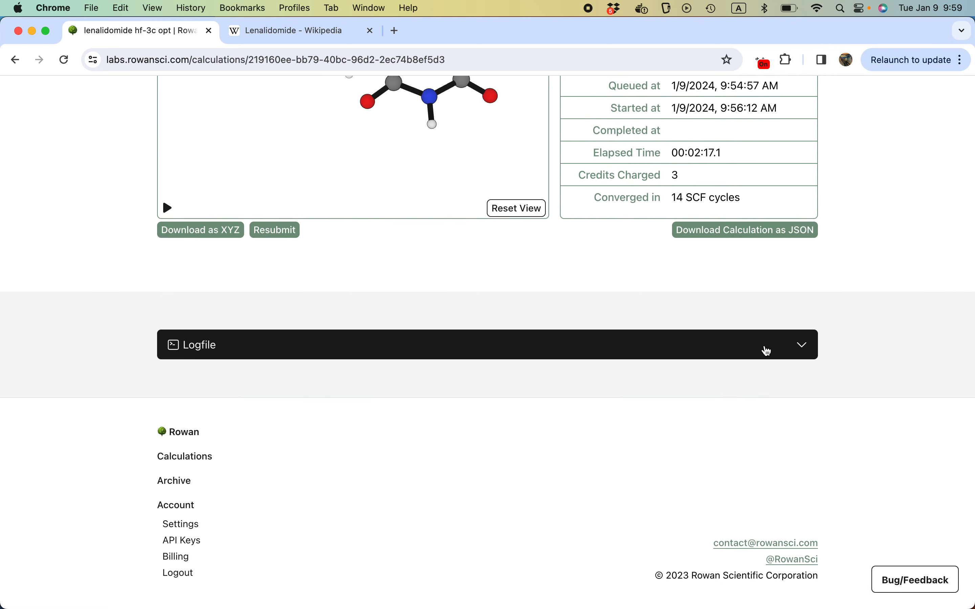
pyautogui.click(768, 351)
pyautogui.scroll(-7, 780, 472)
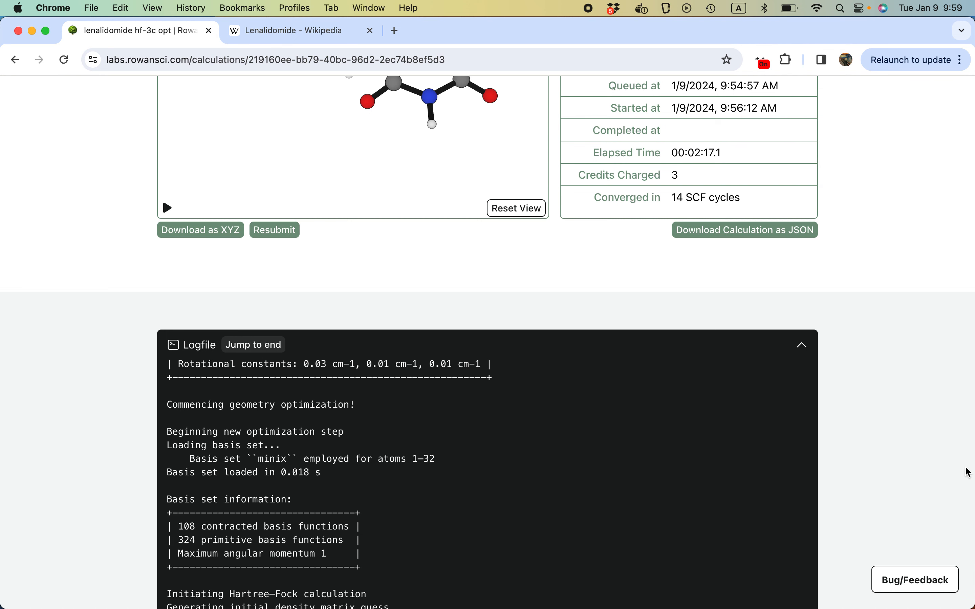
pyautogui.scroll(-4, 969, 472)
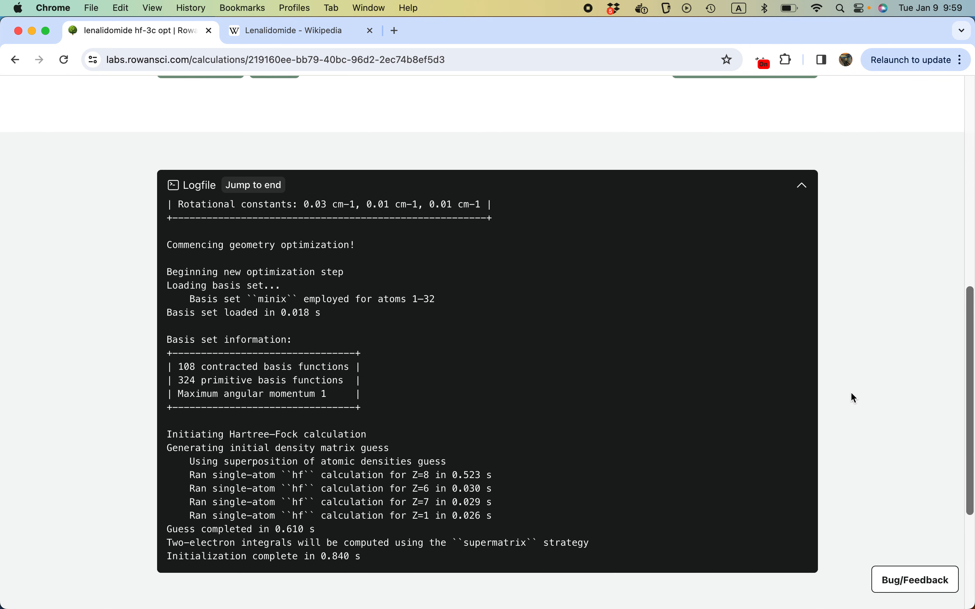
pyautogui.scroll(10, 724, 400)
pyautogui.scroll(-8, 724, 400)
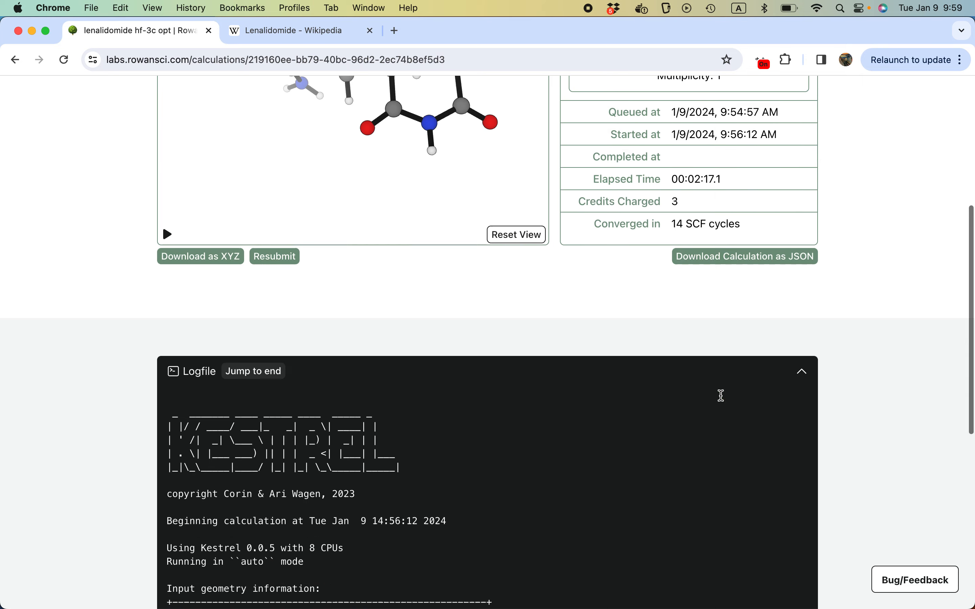
pyautogui.scroll(-2, 857, 392)
pyautogui.scroll(-8, 736, 389)
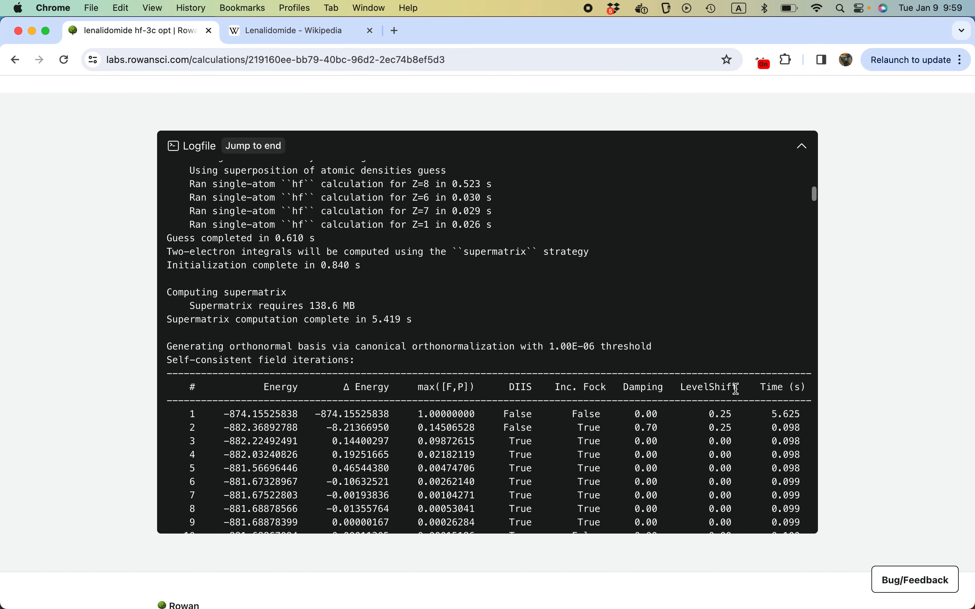
# Examine the energies and gradients the logfile reports for the first two optimization steps, and return to the calculation overview.
pyautogui.scroll(-10, 736, 389)
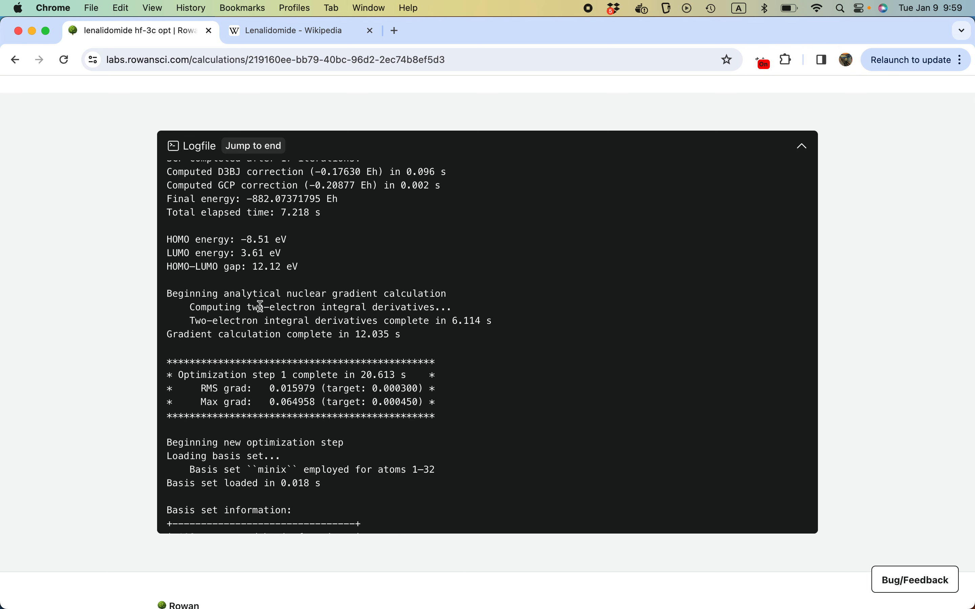
pyautogui.scroll(2, 306, 266)
pyautogui.scroll(-1, 312, 263)
pyautogui.scroll(-4, 423, 365)
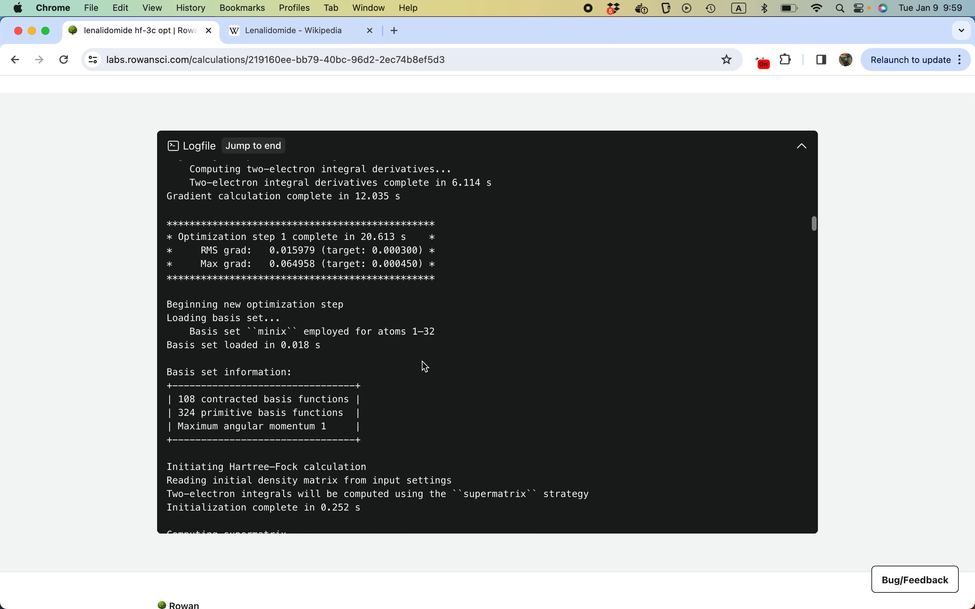
pyautogui.scroll(-15, 423, 362)
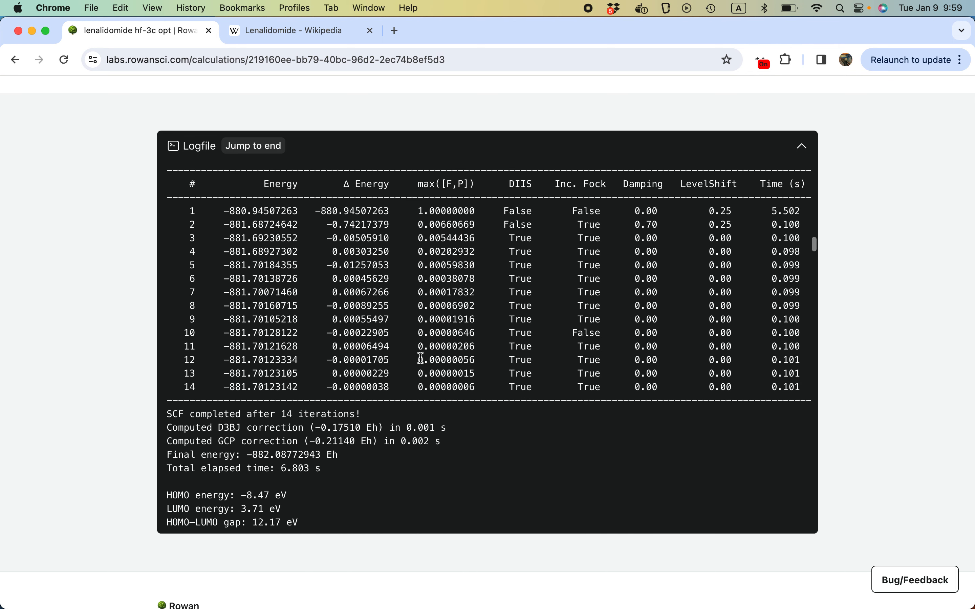
pyautogui.scroll(-5, 421, 360)
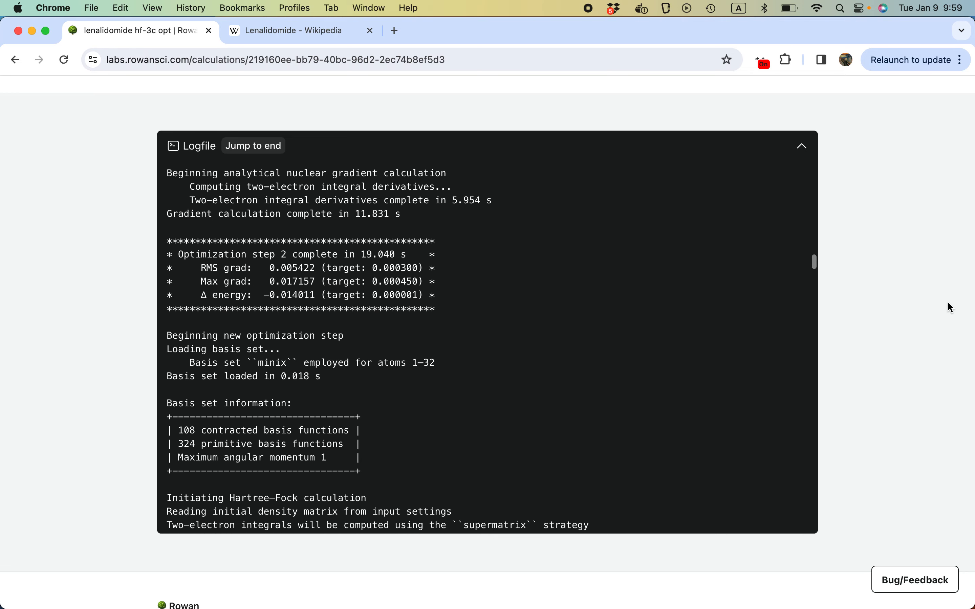
pyautogui.scroll(6, 947, 301)
pyautogui.scroll(5, 951, 308)
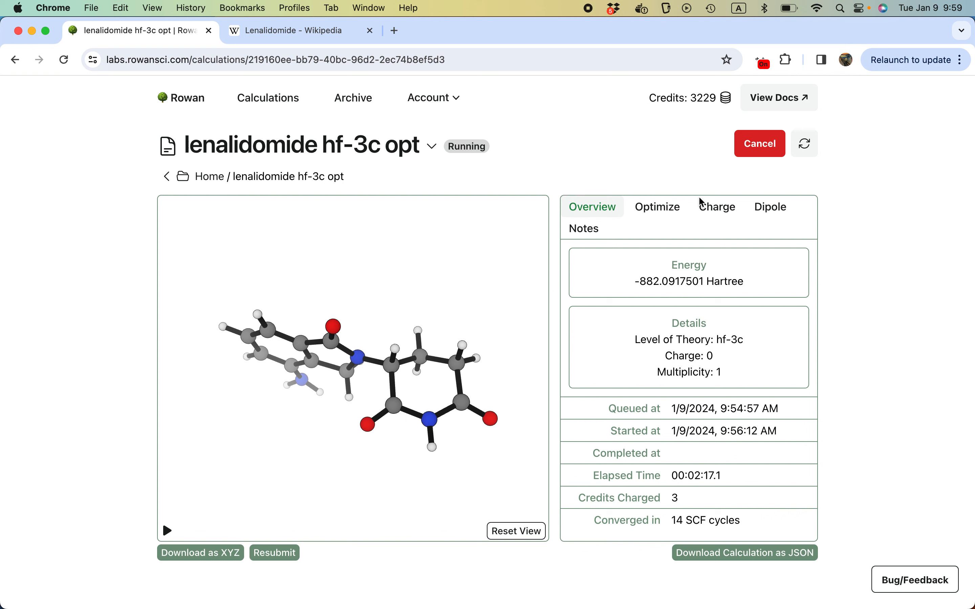
# Show the lenalidomide optimization energy plot and refresh the calculation to load its newest steps.
pyautogui.click(650, 217)
pyautogui.click(810, 150)
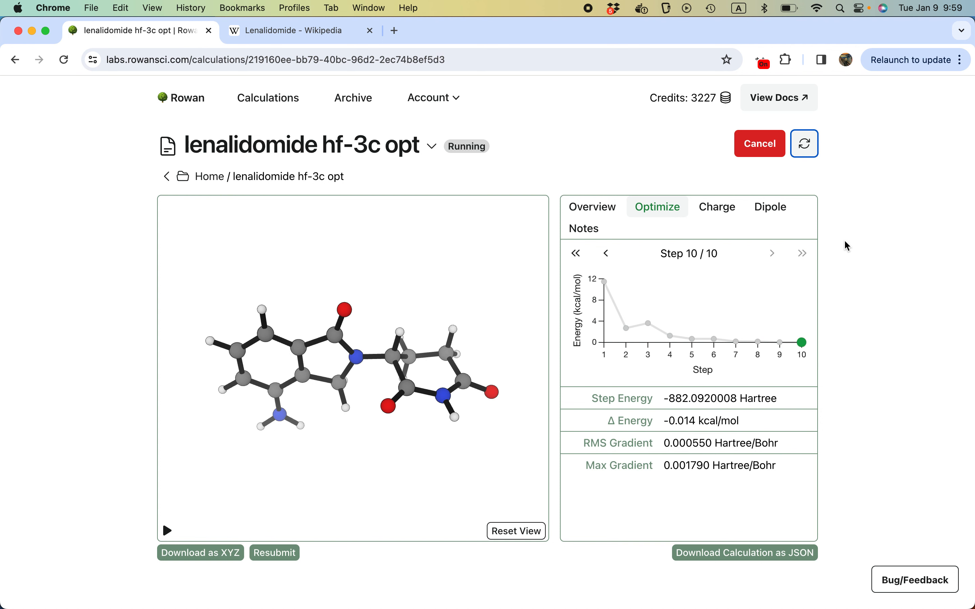
pyautogui.click(510, 113)
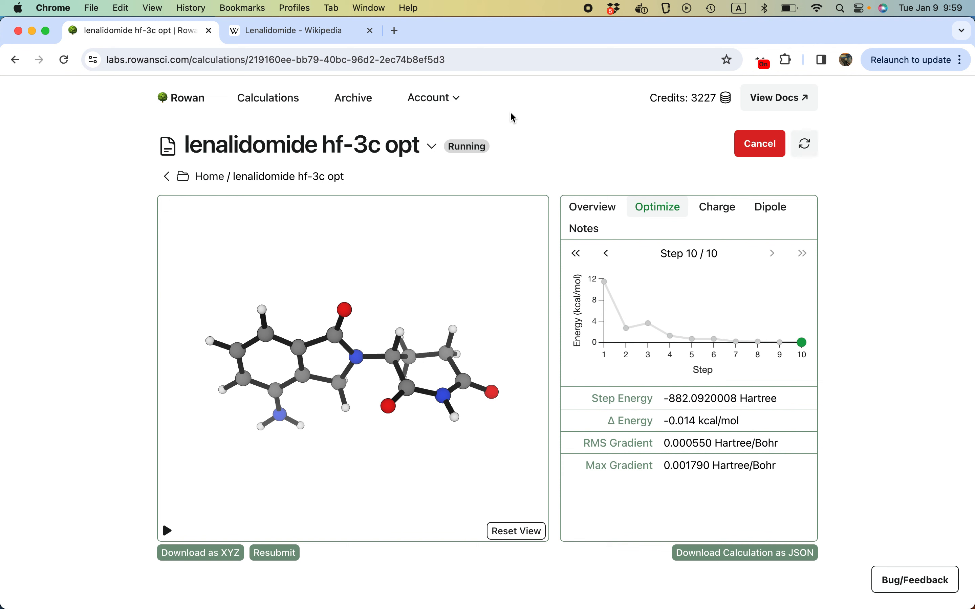